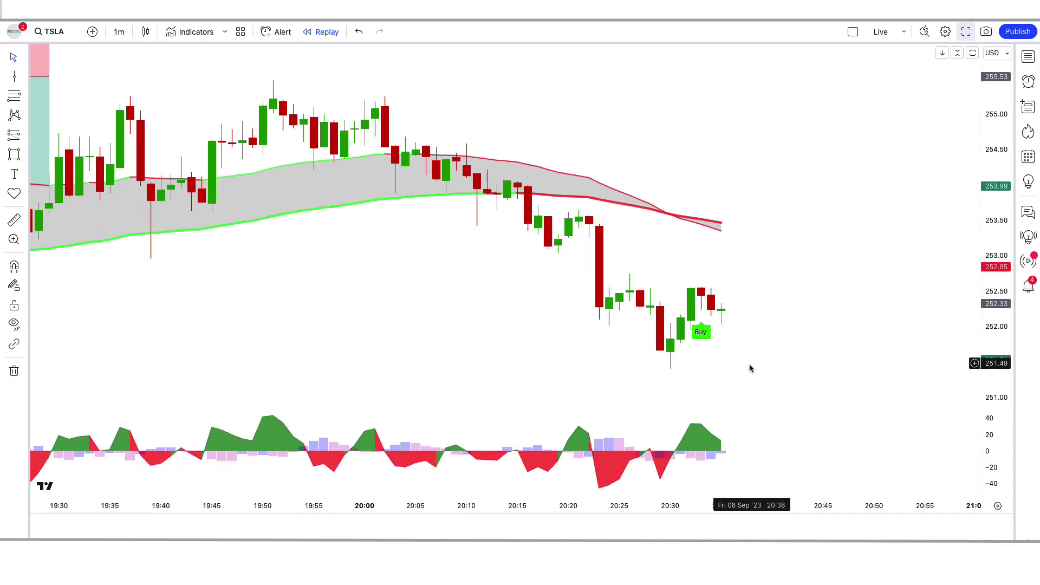
Step: Place a long position at the Buy signal candle, raise its target and widen it
click(722, 316)
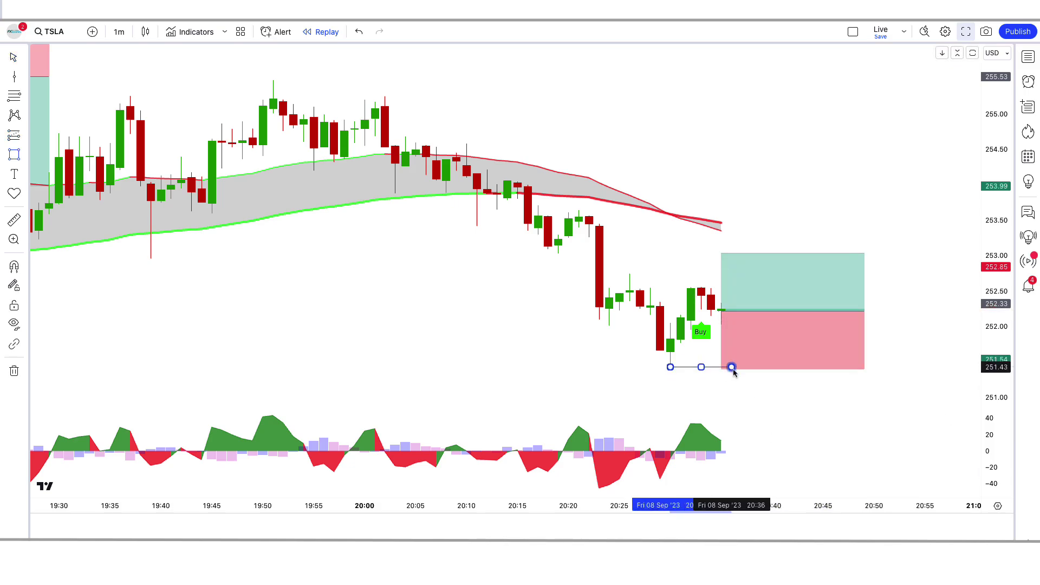
drag(722, 253, 721, 224)
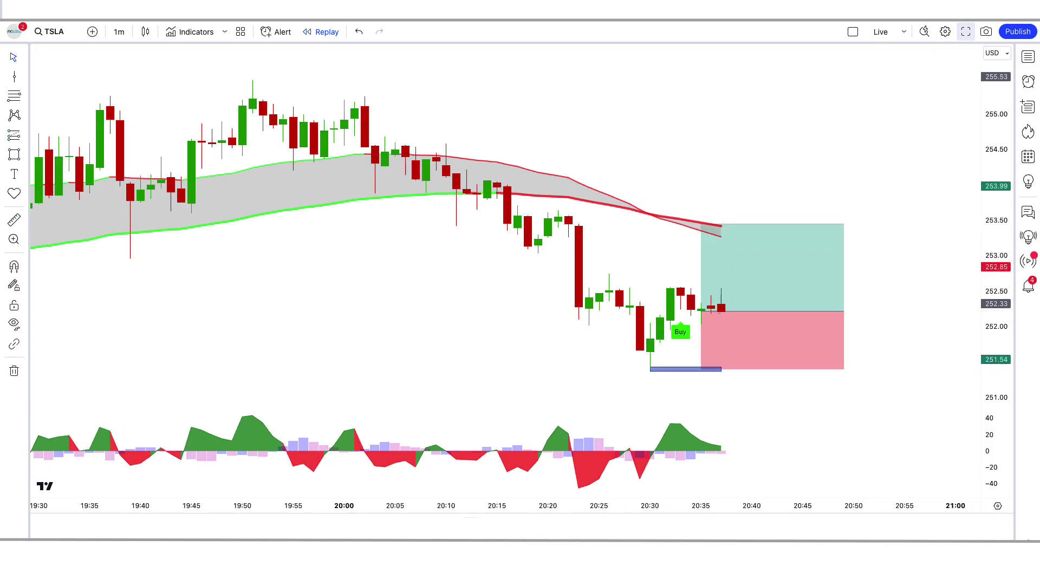
drag(752, 311, 867, 312)
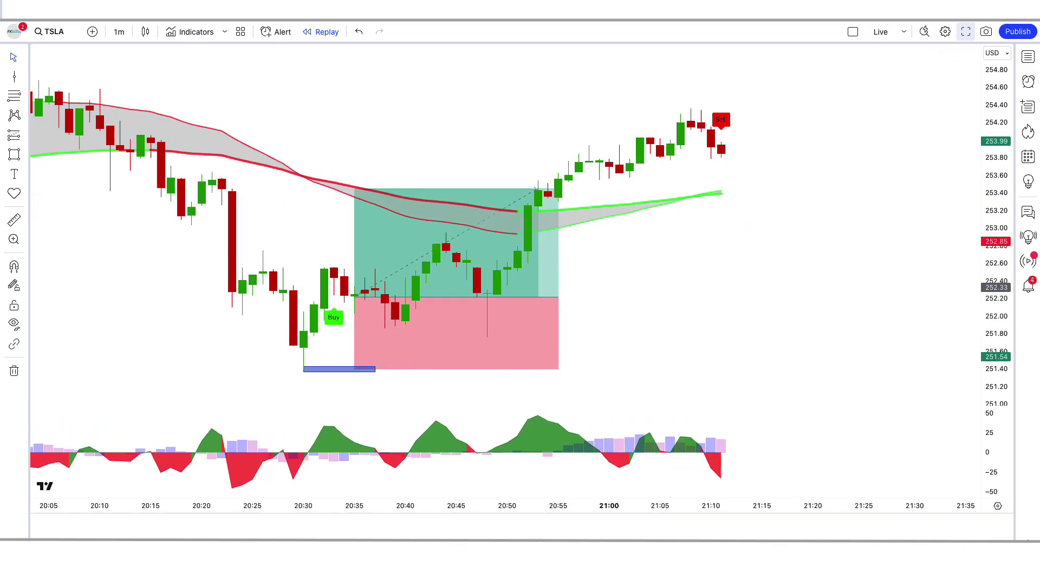
Step: Place a short position at the Sell signal and stretch it further right
click(722, 155)
click(780, 124)
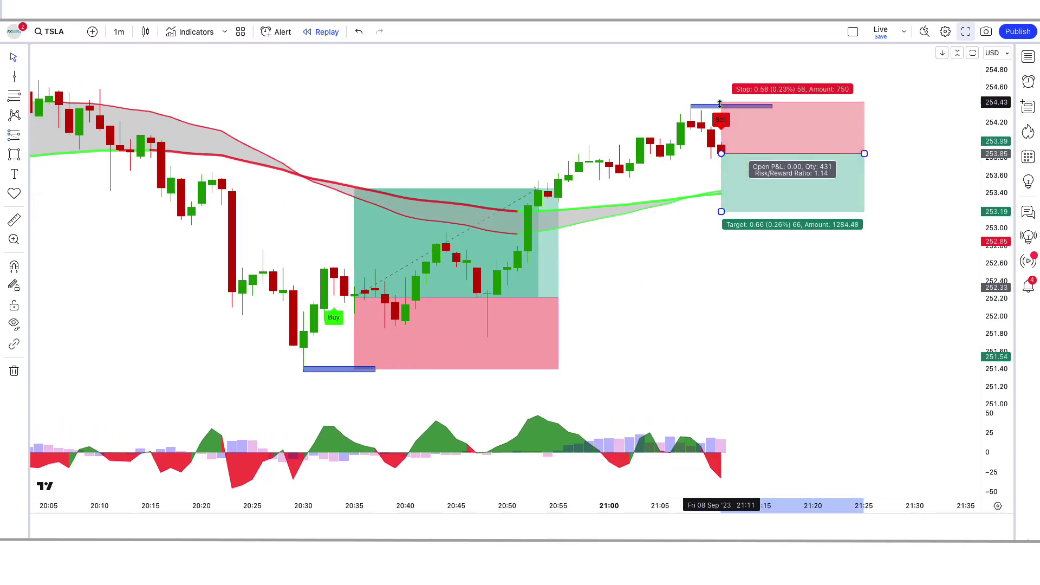
click(701, 117)
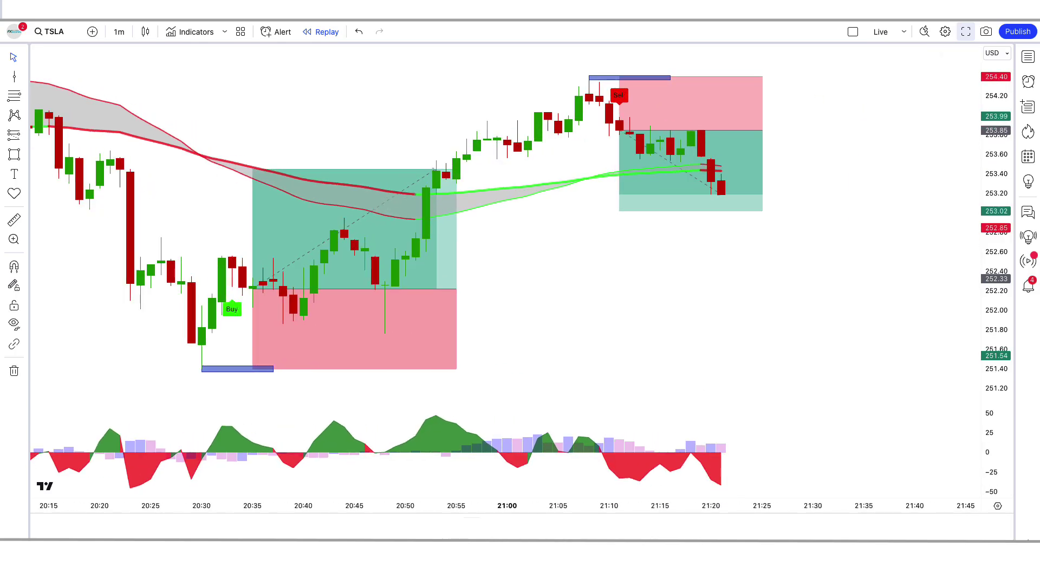
mouse_move(724, 136)
mouse_down()
mouse_move(832, 149)
mouse_move(731, 149)
mouse_up()
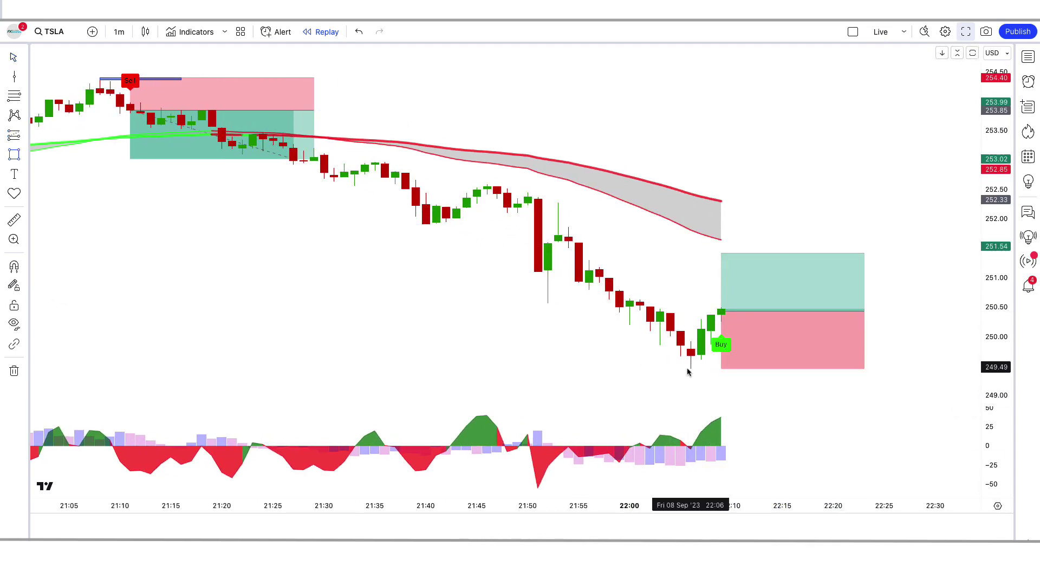
Step: Refine the first long's target and length, then add a tightened long at the new Buy
drag(722, 253, 724, 229)
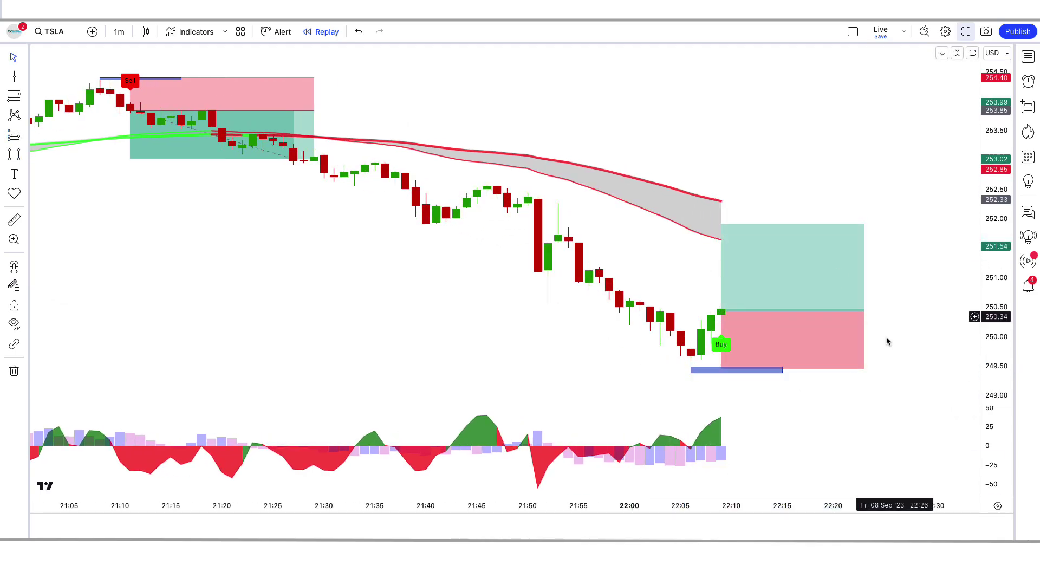
drag(756, 303, 727, 304)
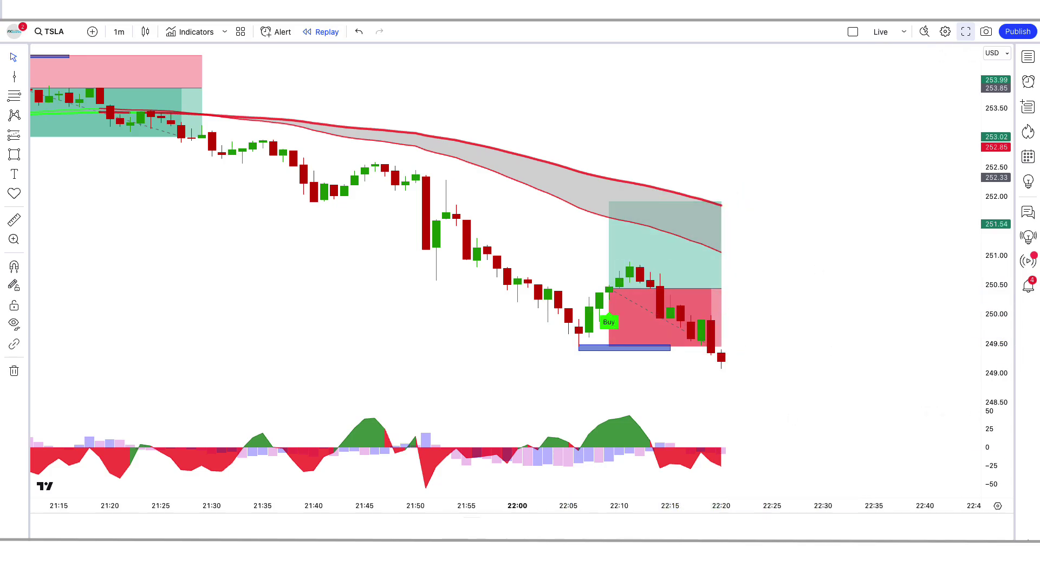
click(722, 350)
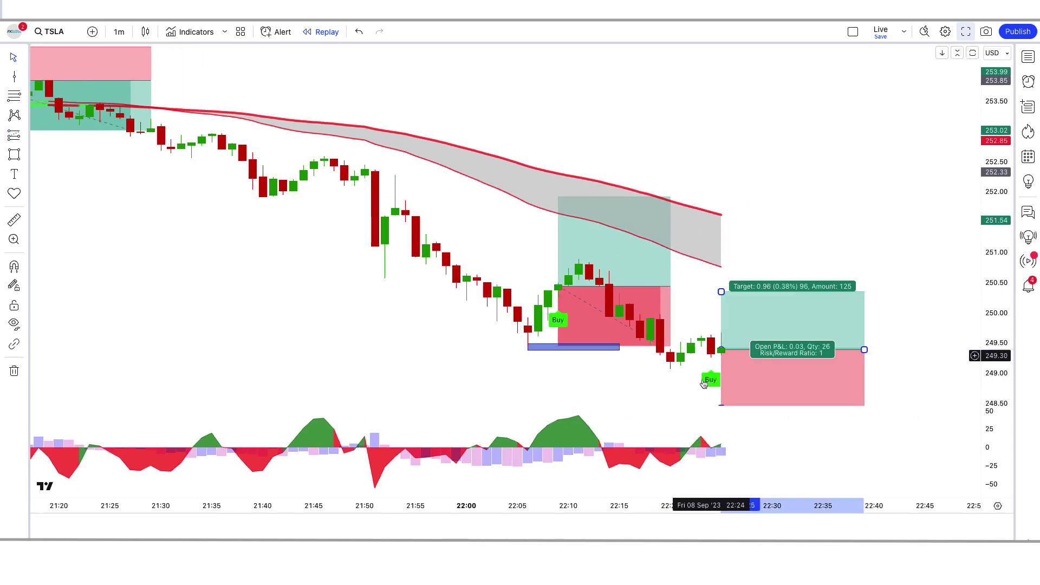
drag(721, 405, 721, 344)
drag(721, 290, 722, 304)
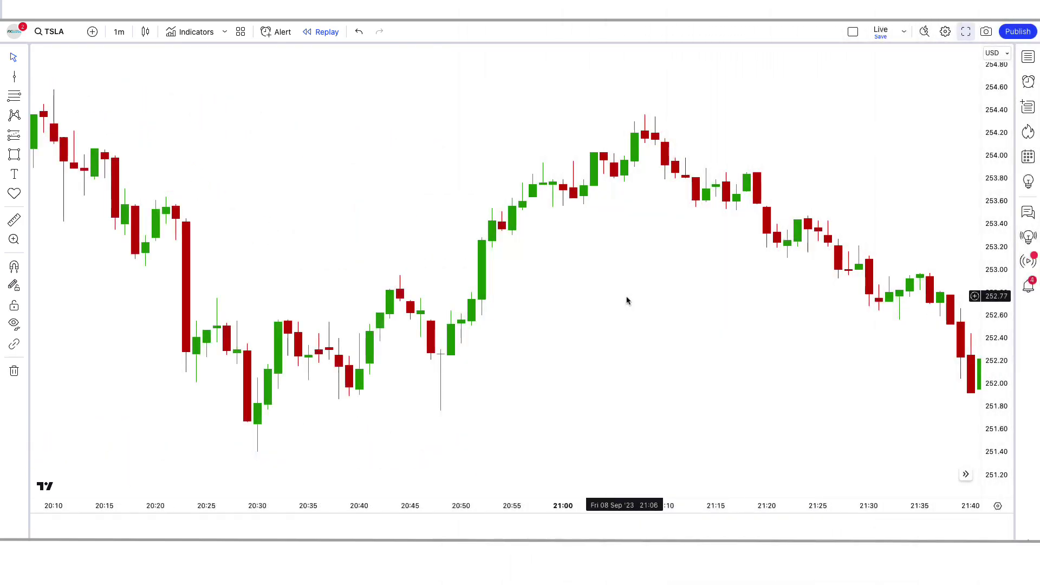
Step: Keep the clean TSLA chart on the 1 minute interval
click(120, 36)
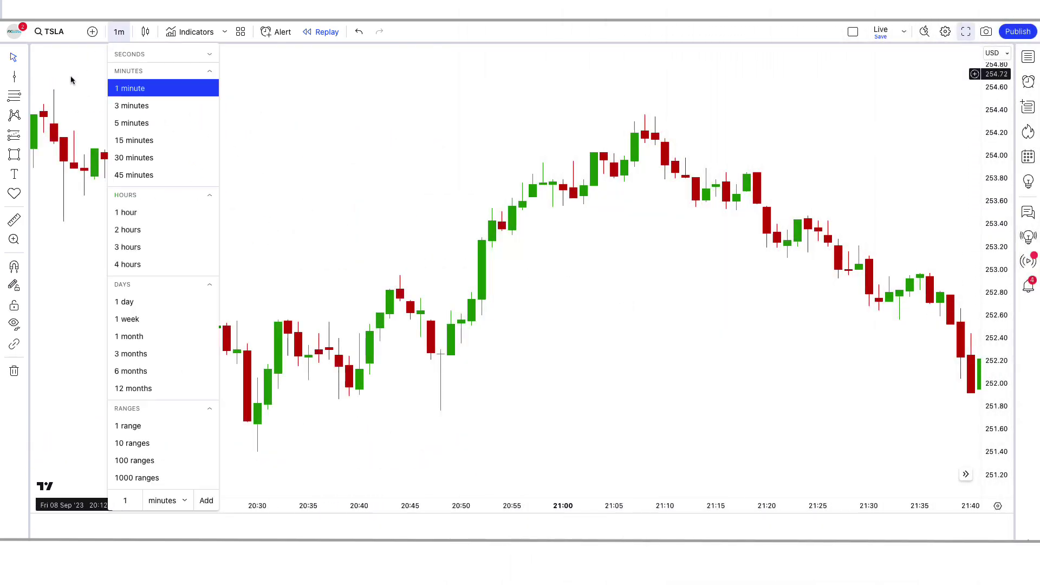
click(154, 92)
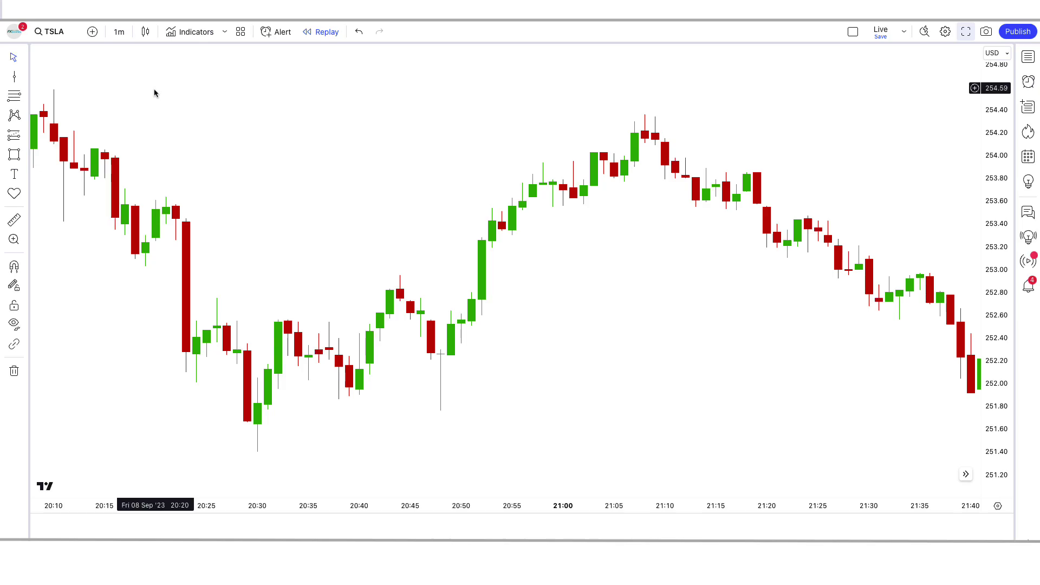
Step: Add the Trend Trader Buy/Sell Signals indicator to the TSLA chart
click(195, 33)
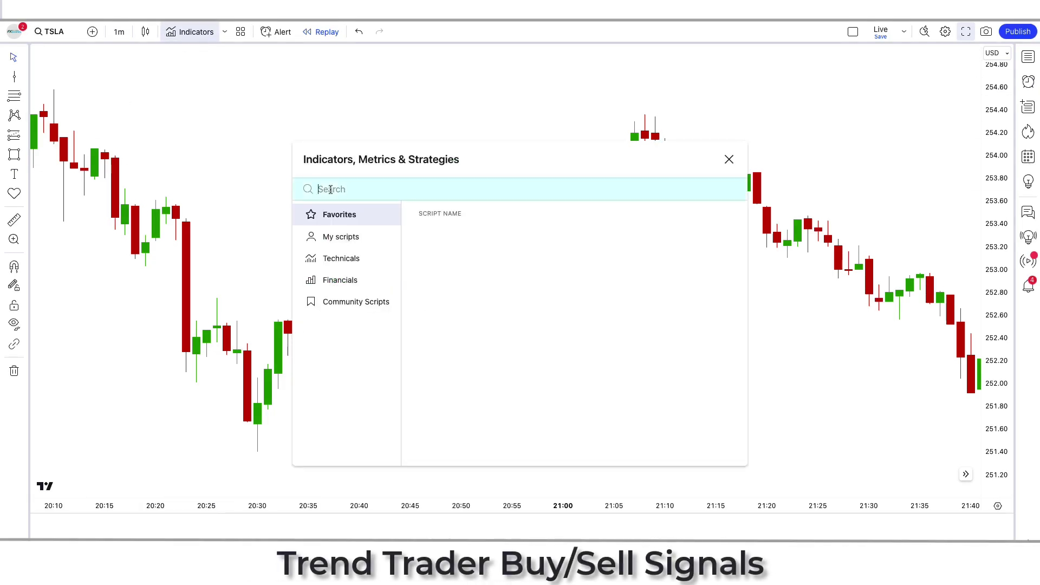
text(Trend Trader Buy/Sell Signals)
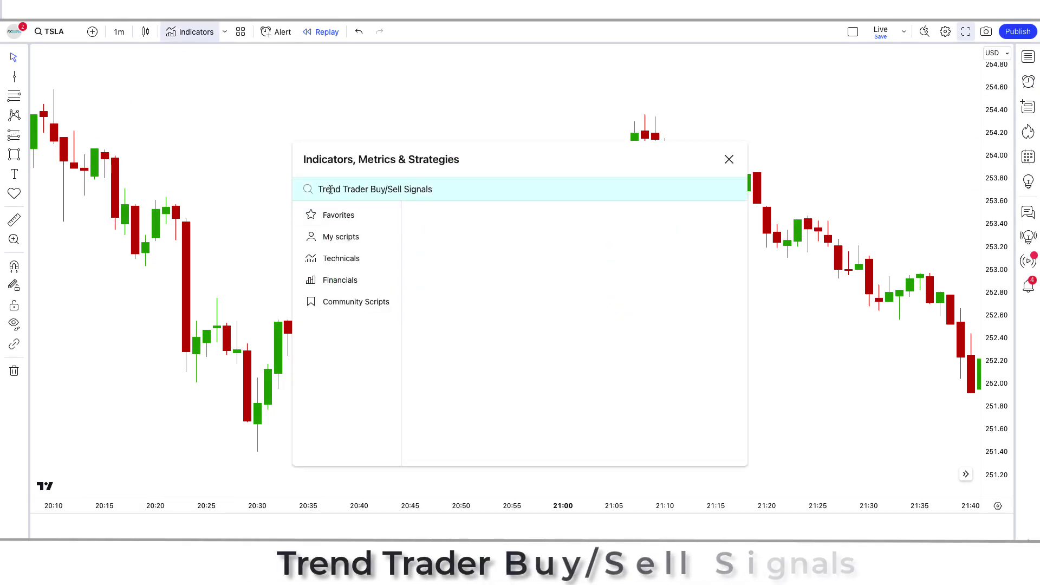
click(483, 233)
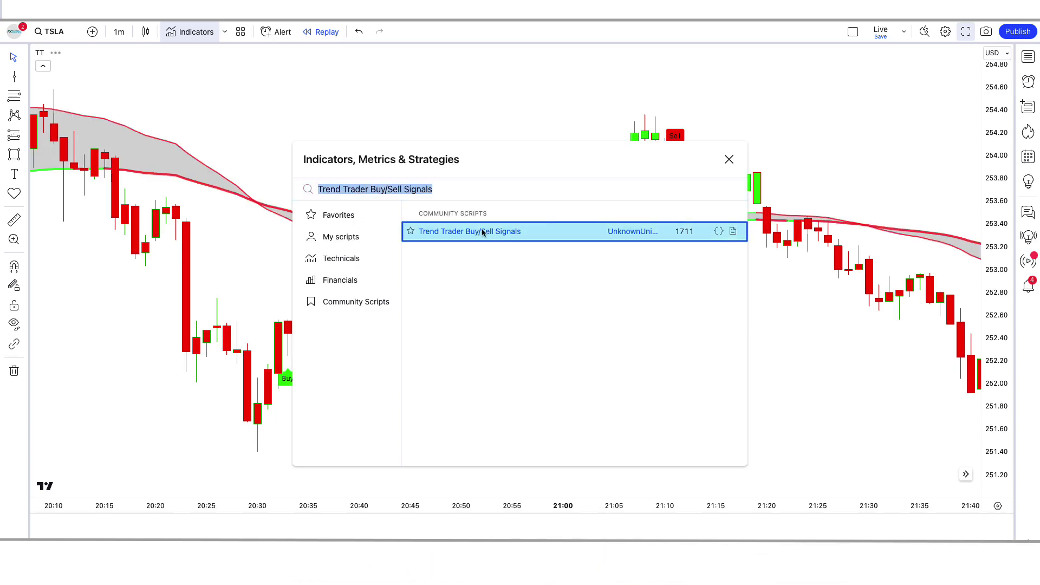
click(729, 160)
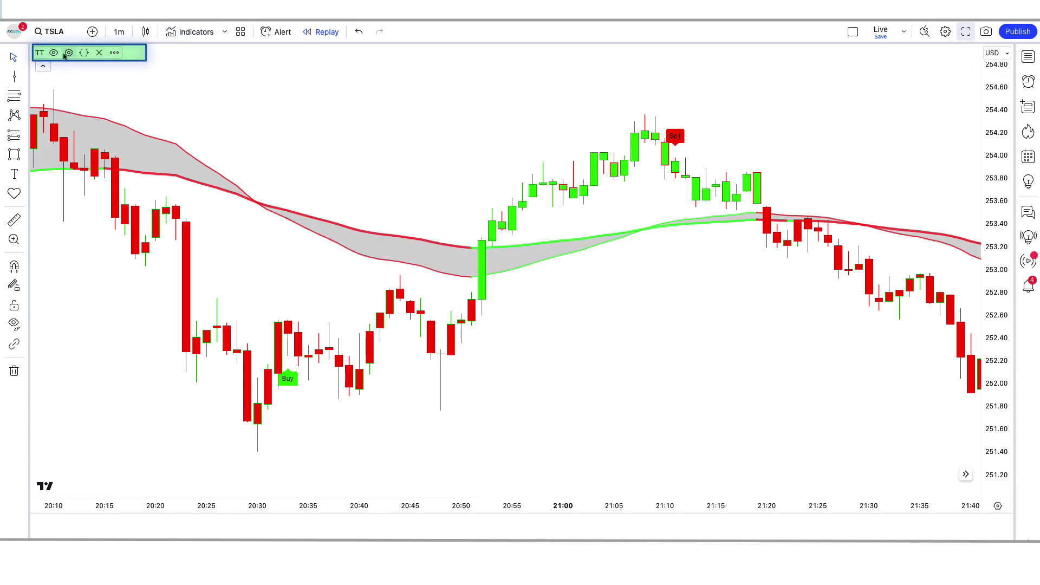
Step: Uncheck Bar Color in the Trend Trader indicator's Style settings
click(69, 52)
click(432, 165)
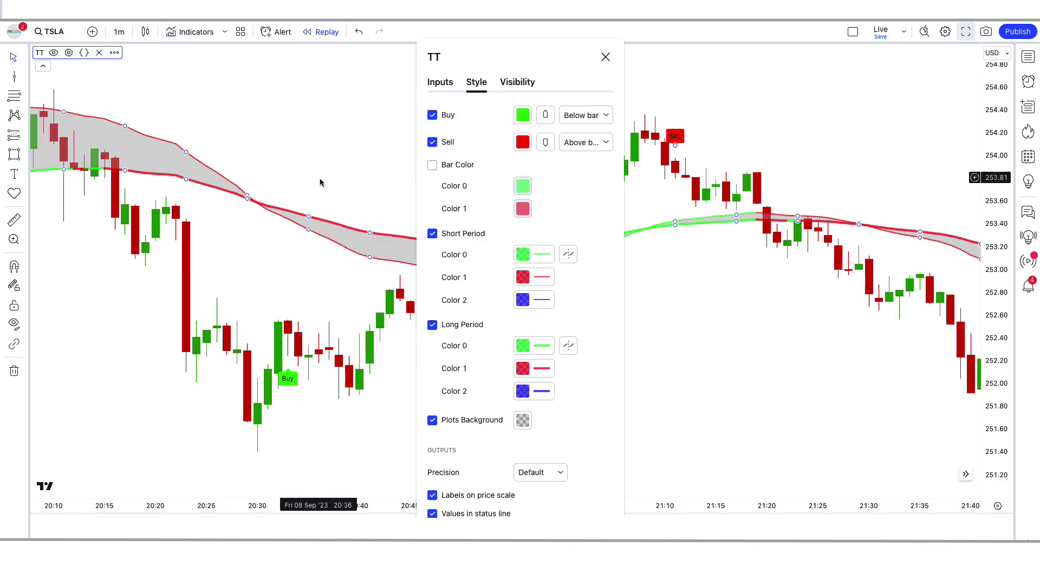
key(Escape)
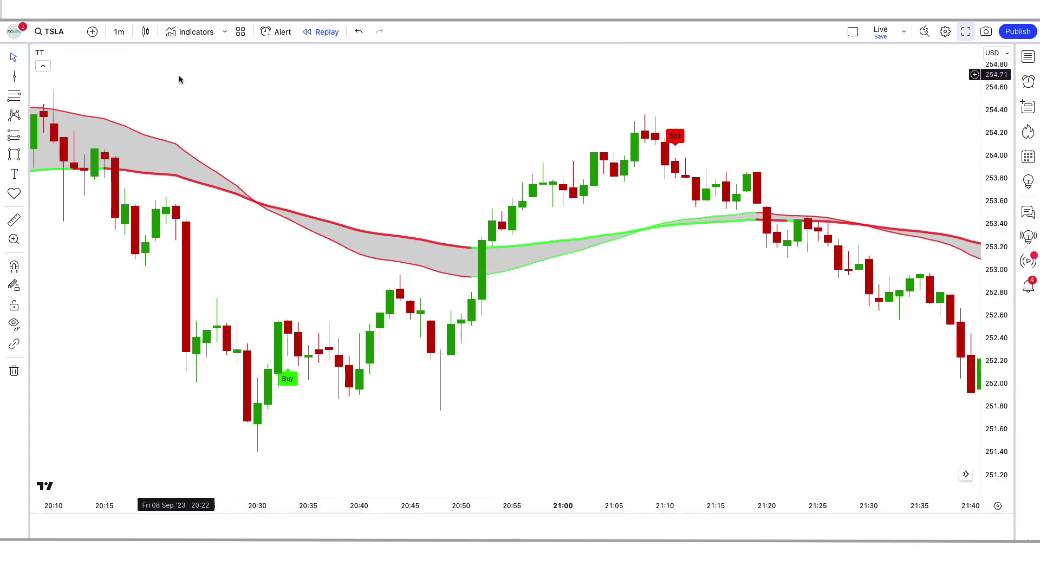
click(191, 33)
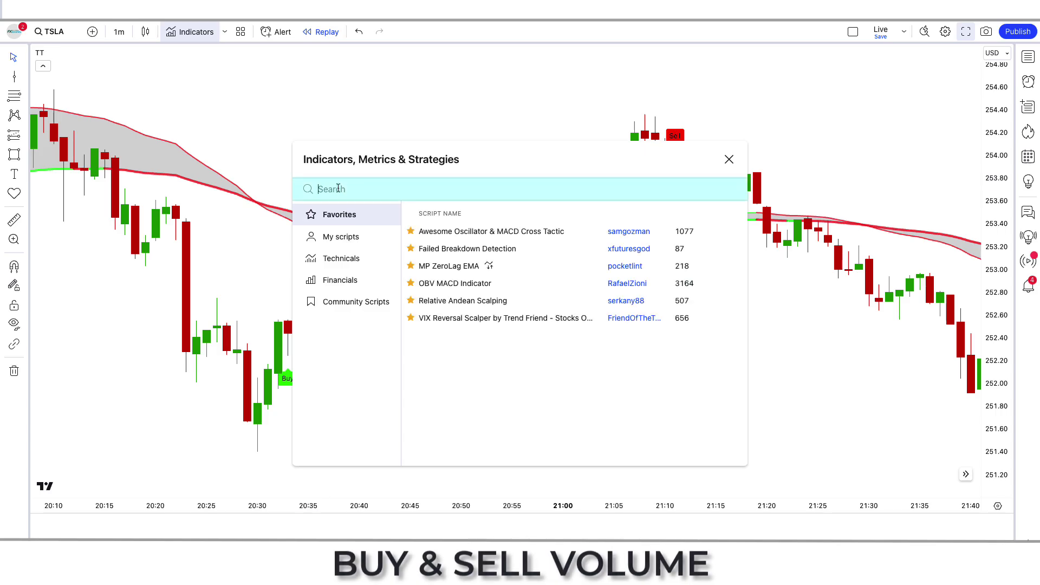
Step: Add BUY & SELL VOLUME TO PRICE PRESSURE and set FastMA base 4, lookback 21
text(BUY & SELL VOLUME TO PRICE PRESSURE)
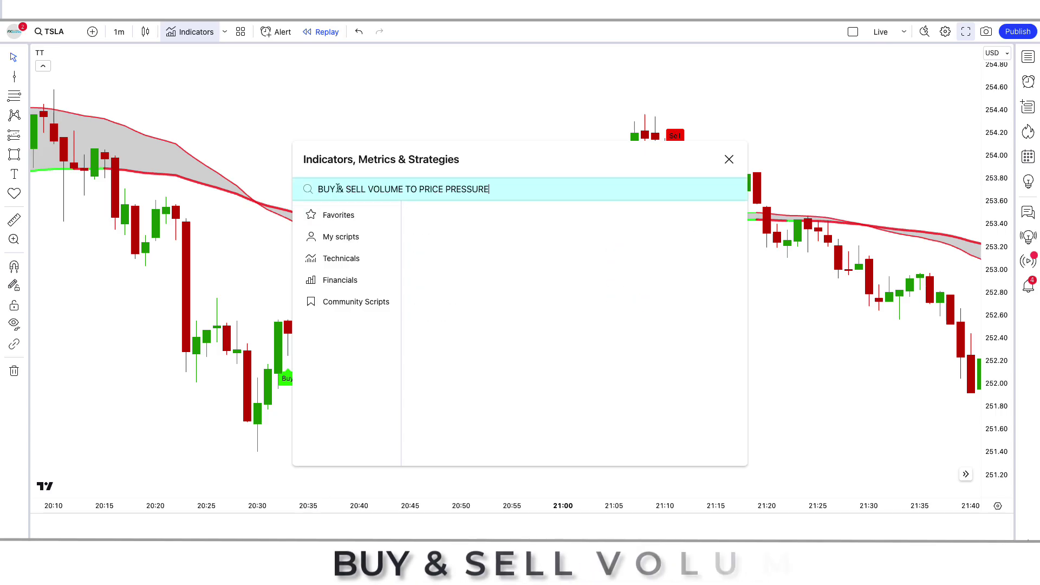
click(499, 234)
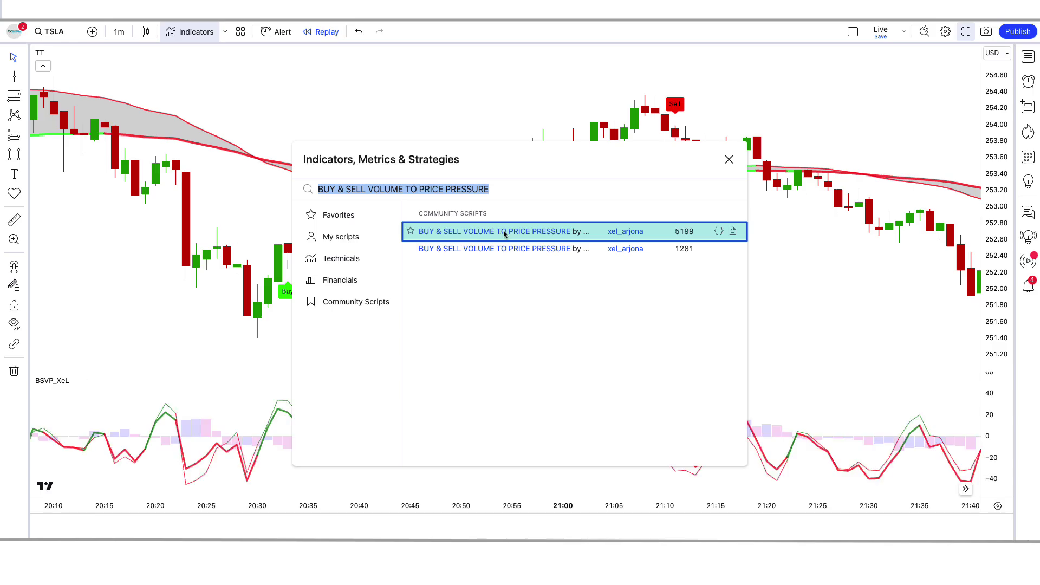
key(Escape)
mouse_move(49, 381)
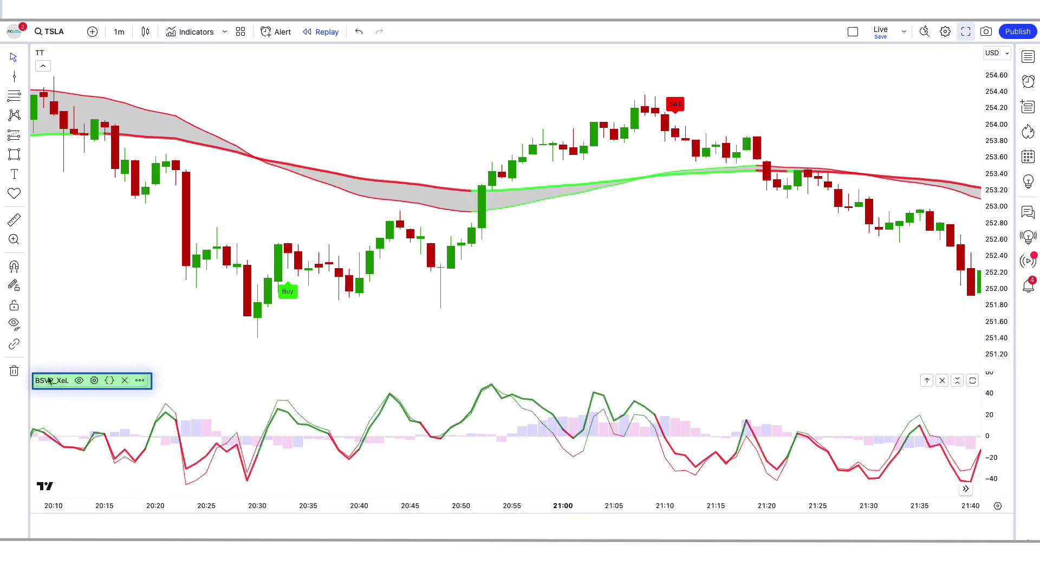
click(94, 381)
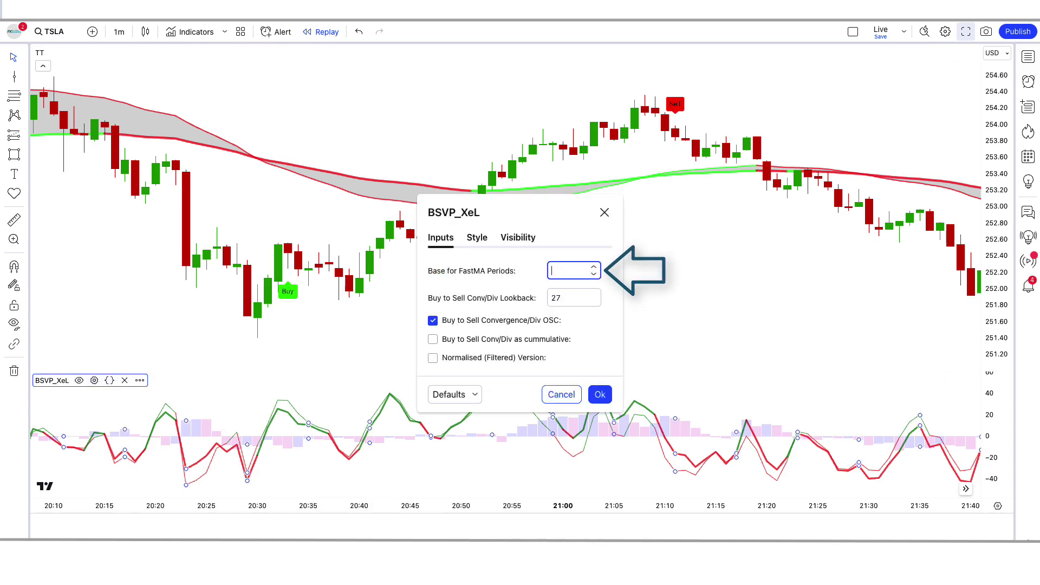
click(581, 301)
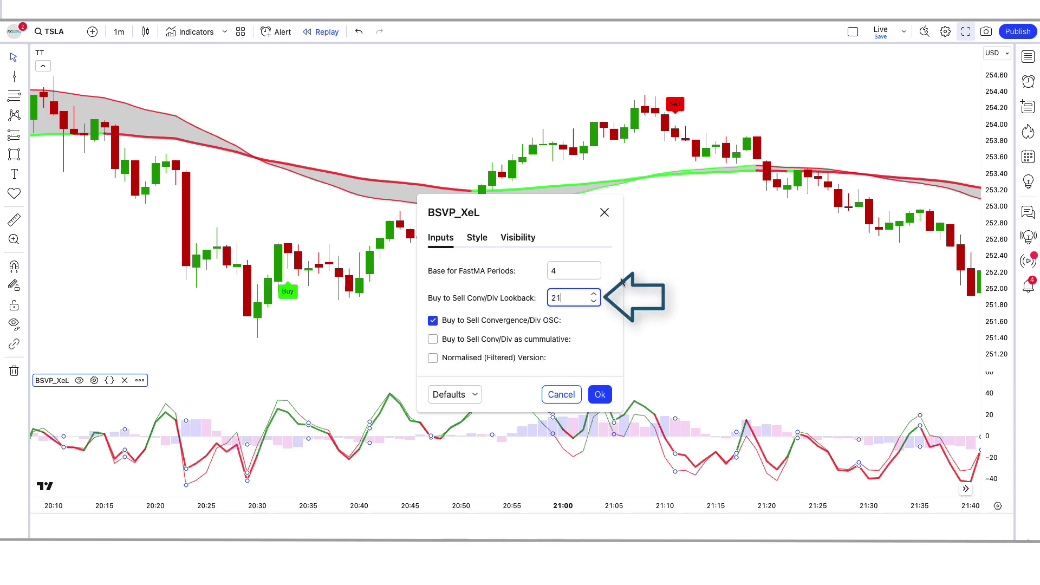
Step: In the oscillator's Style settings, hide VPO1 and set VPO2's plot type to Area
click(473, 240)
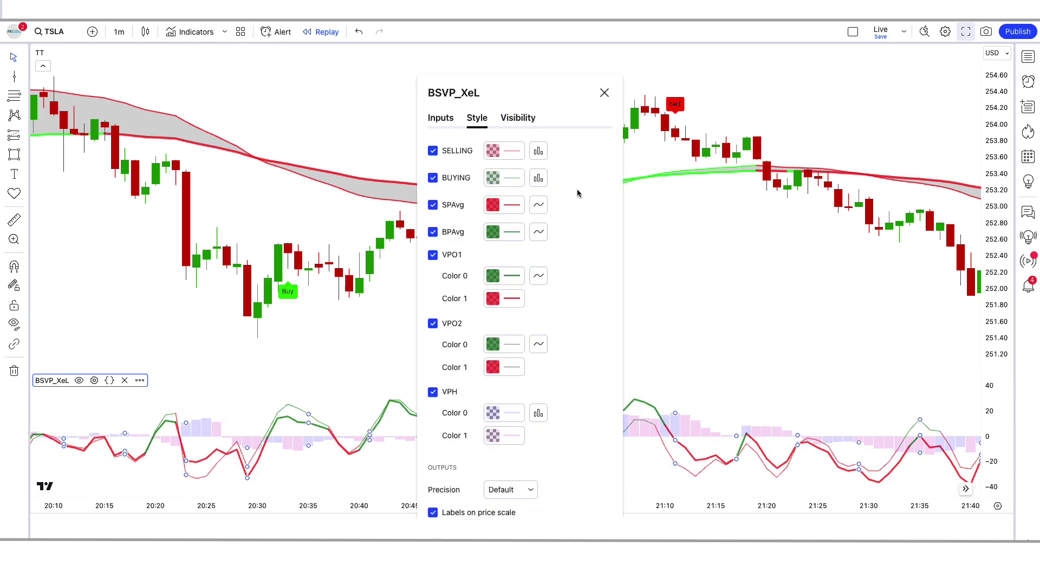
click(433, 255)
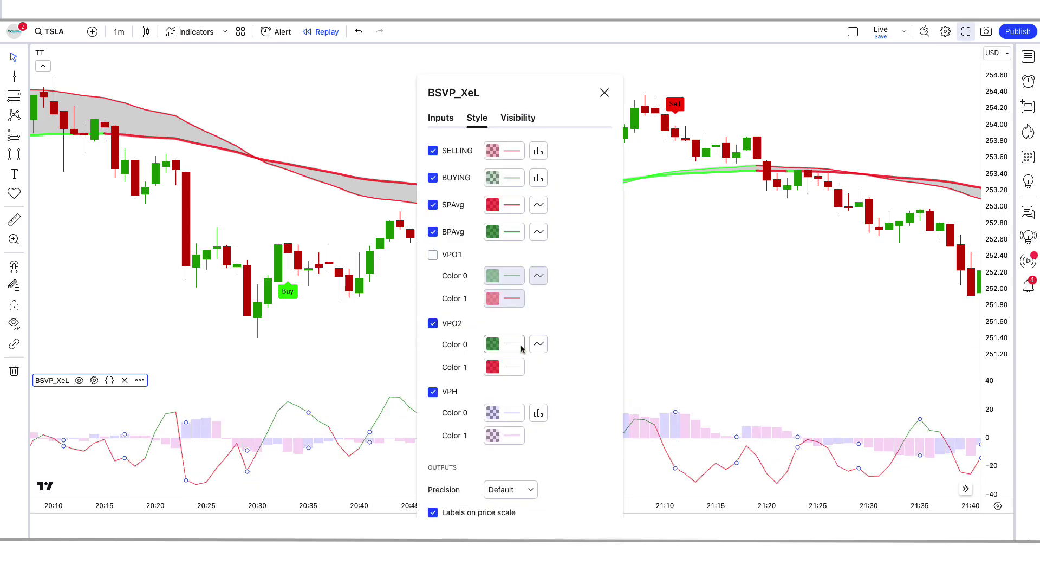
click(538, 345)
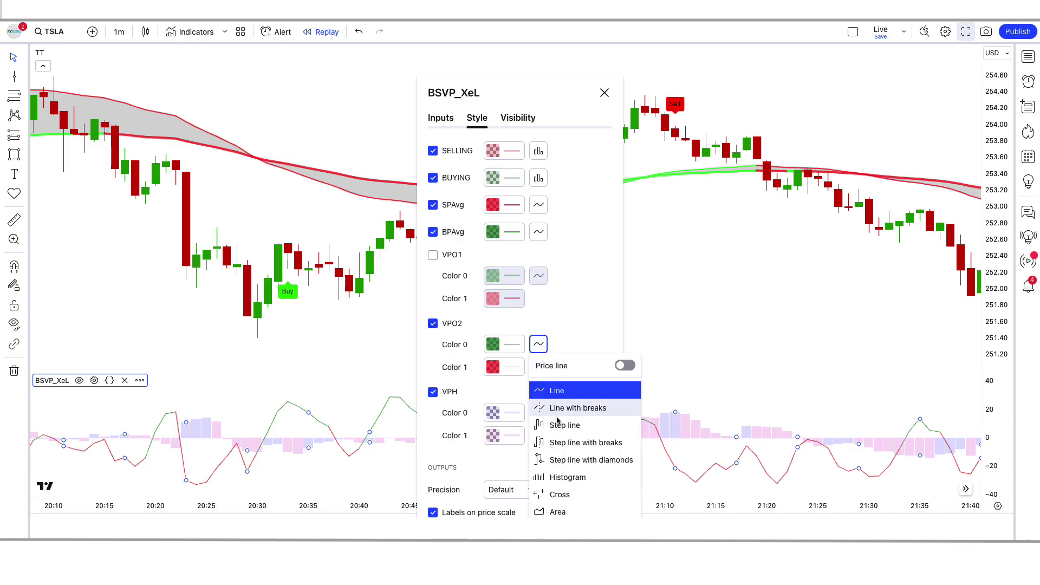
click(566, 511)
Step: Close the BSVP_XeL settings, keeping FastMA base 4 and lookback 21
key(Return)
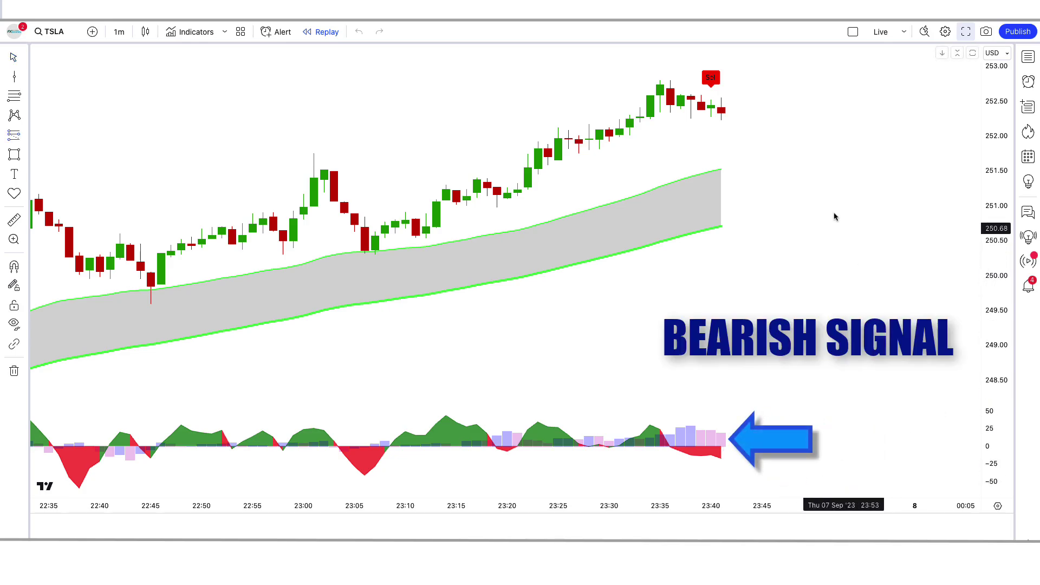
Step: Short the 23:40 Sell with stop 252.85 and target lowered to 251.54
click(721, 114)
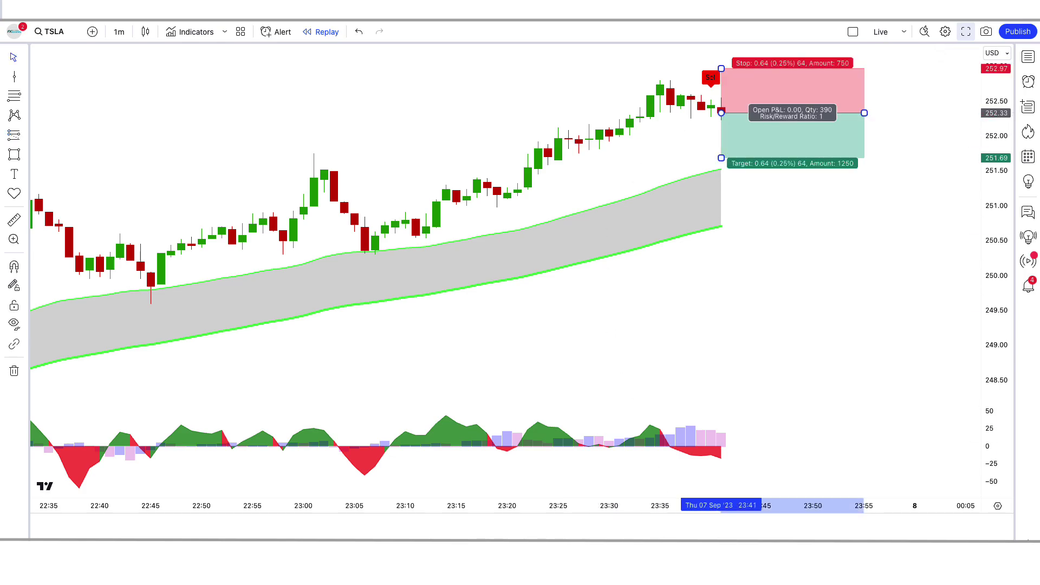
drag(661, 82, 721, 78)
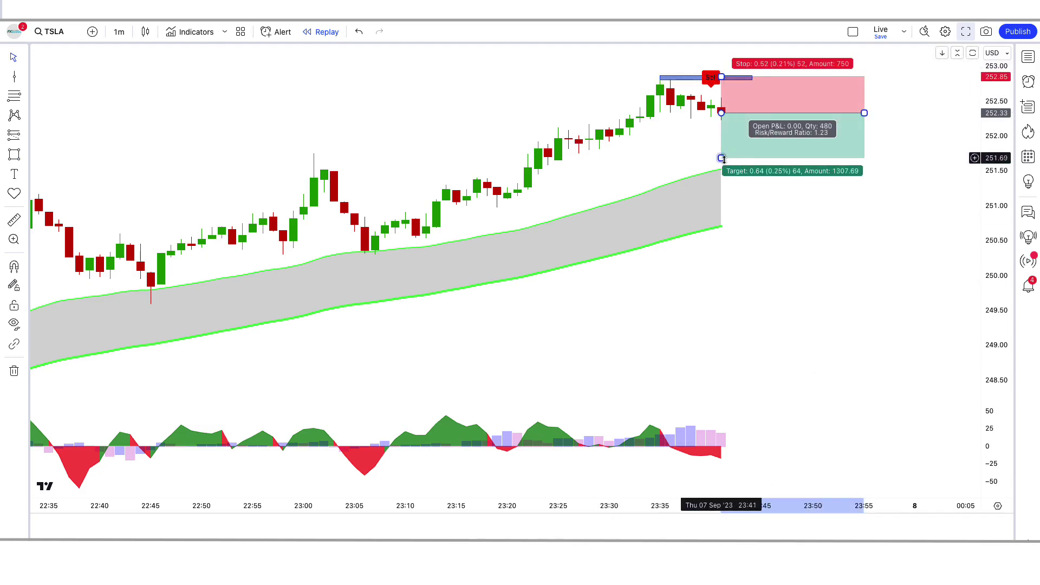
drag(722, 158, 724, 169)
click(753, 228)
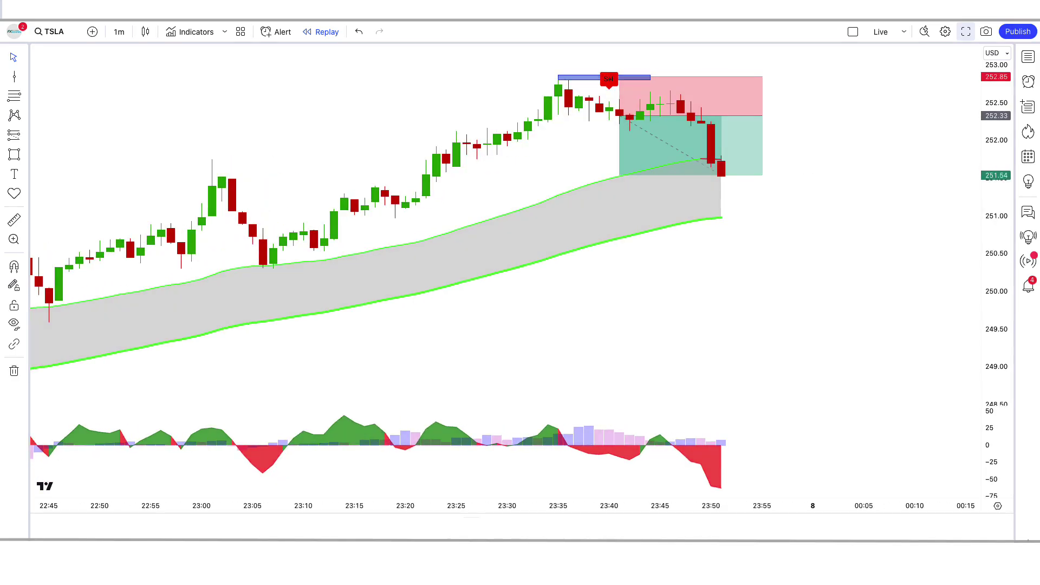
click(726, 126)
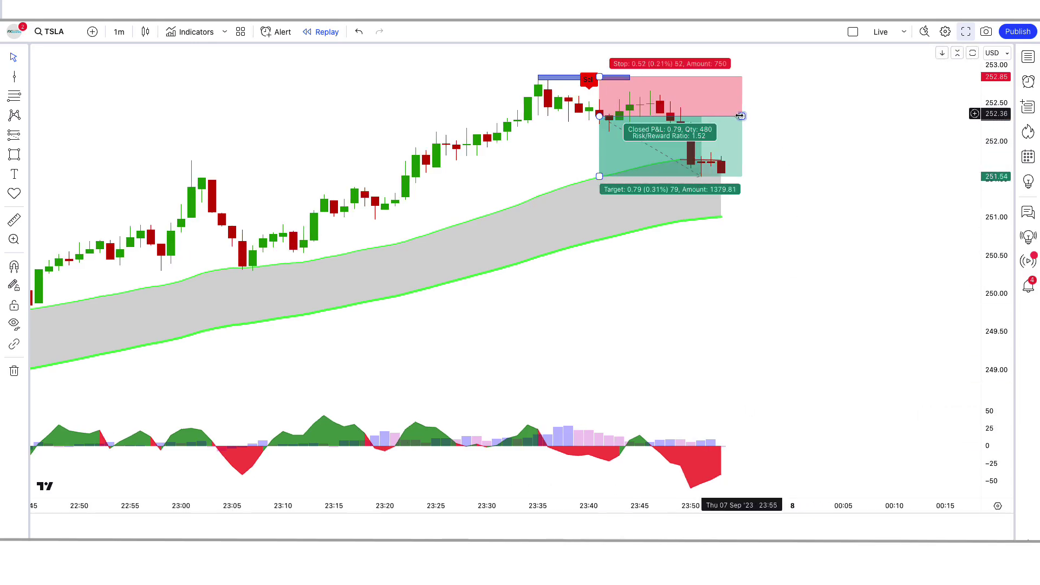
click(753, 154)
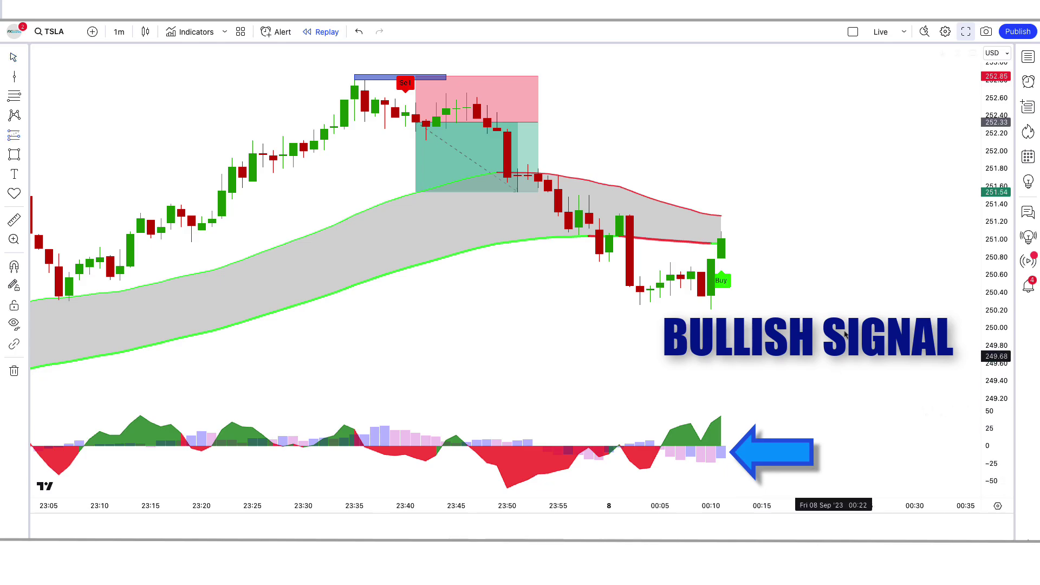
Step: Place a long at the Buy signal, stop extended to the marked low, target raised
click(724, 246)
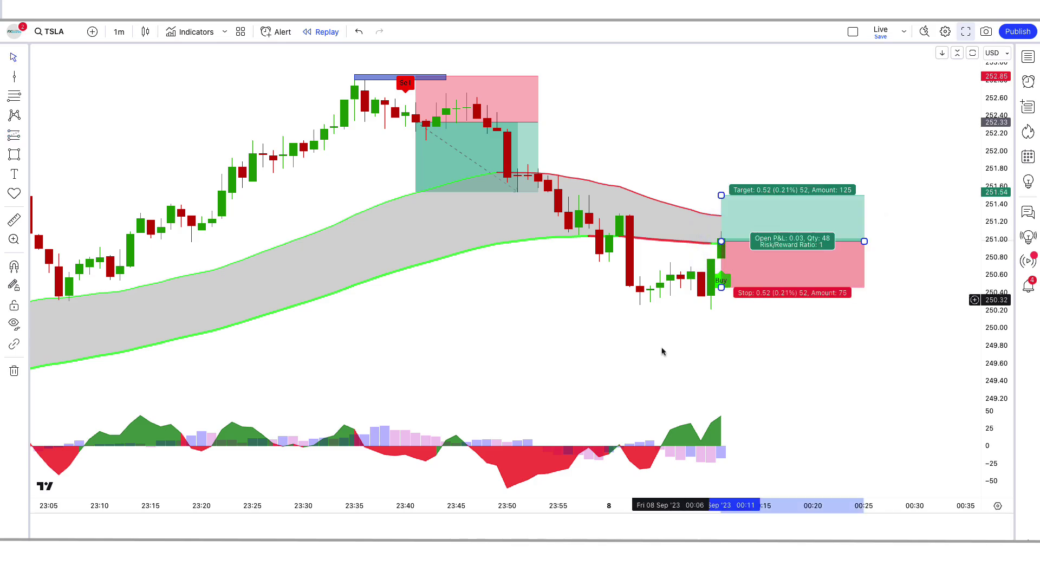
drag(702, 307, 792, 314)
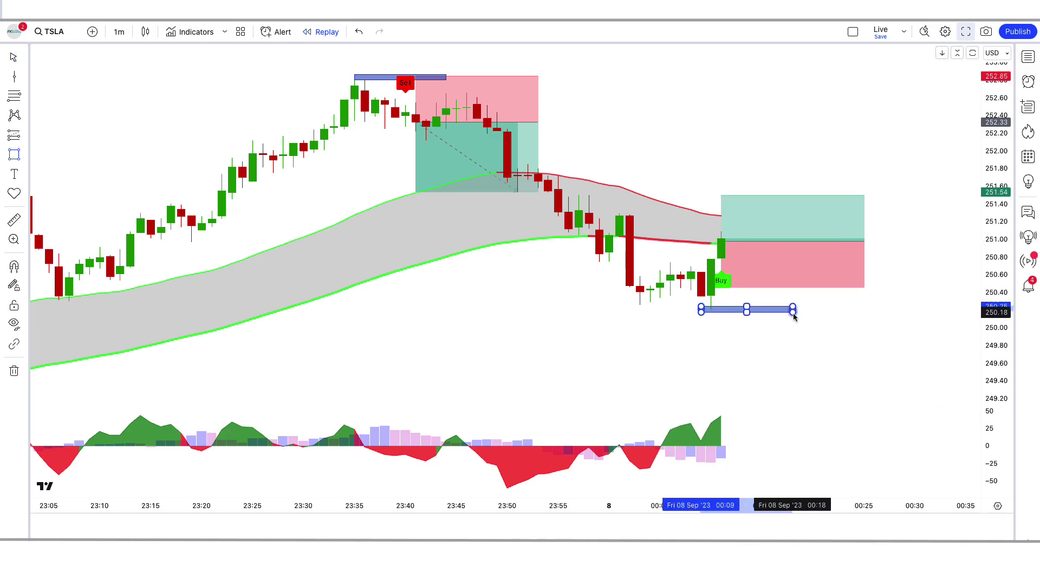
drag(722, 287, 721, 308)
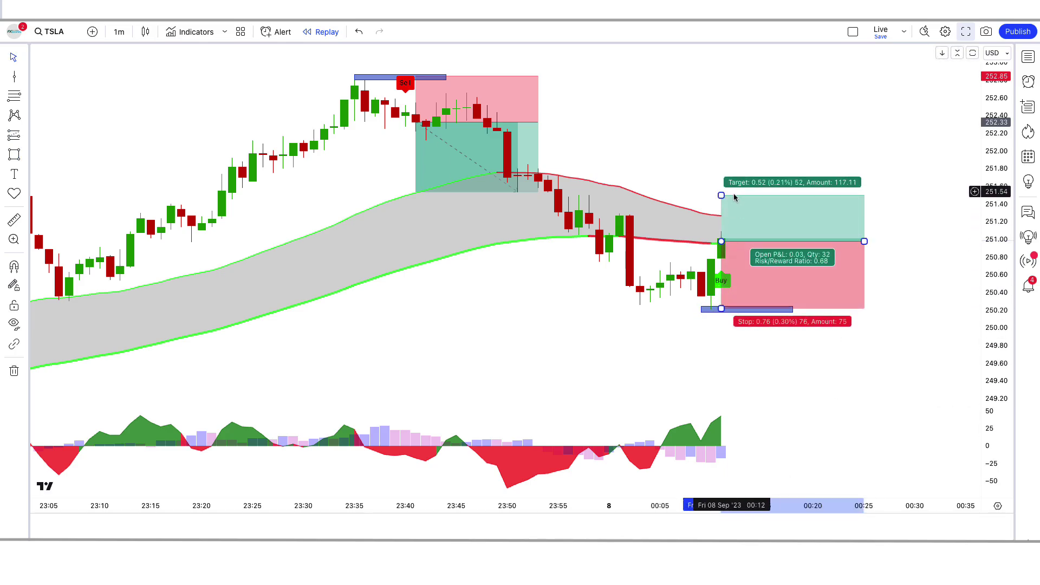
drag(721, 195, 724, 140)
click(685, 162)
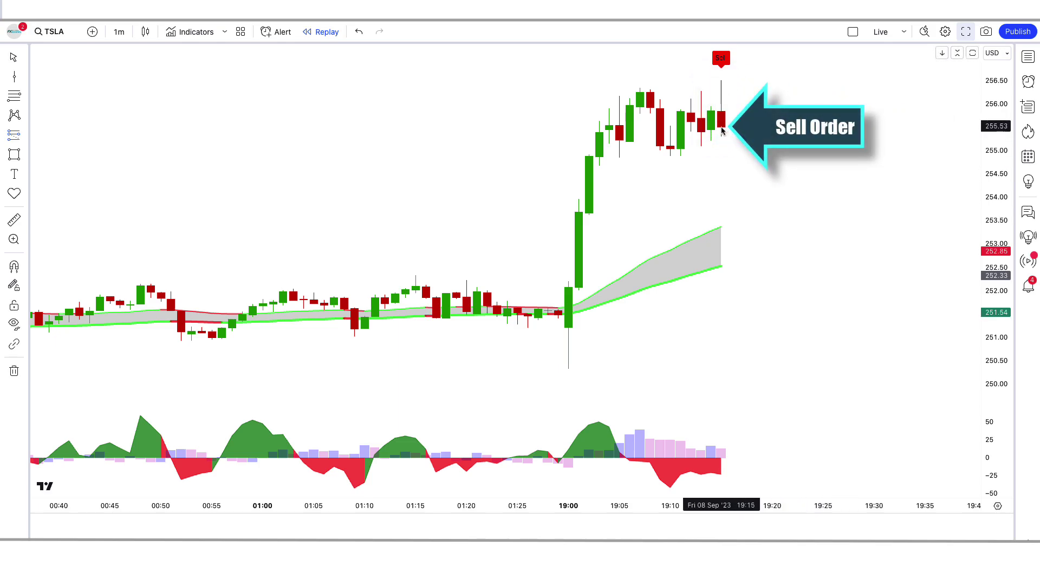
Step: Short the 19:15 Sell with stop about 256.55 and target 253.99
click(721, 130)
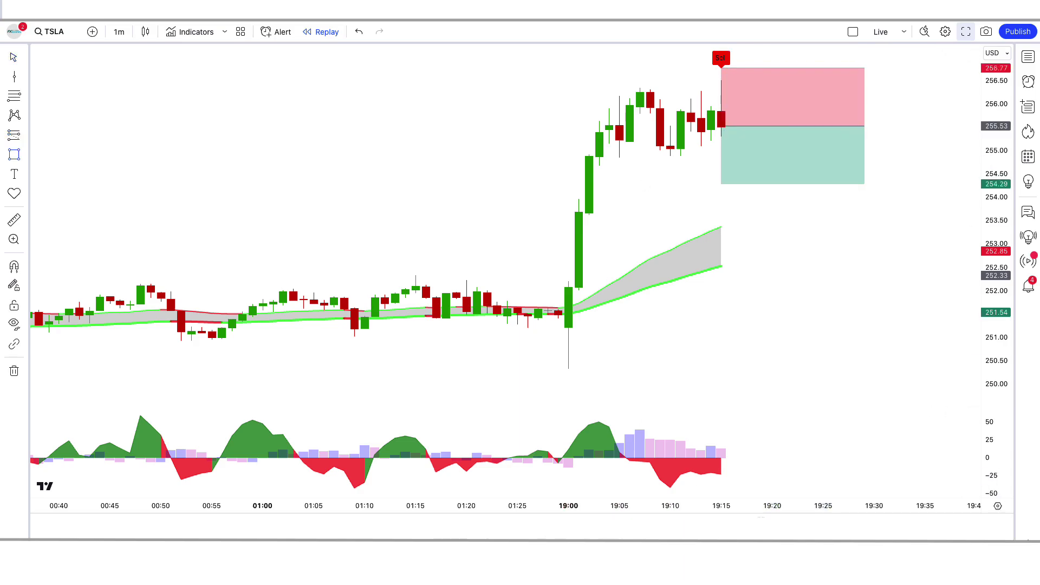
drag(726, 68, 726, 79)
drag(721, 185, 722, 206)
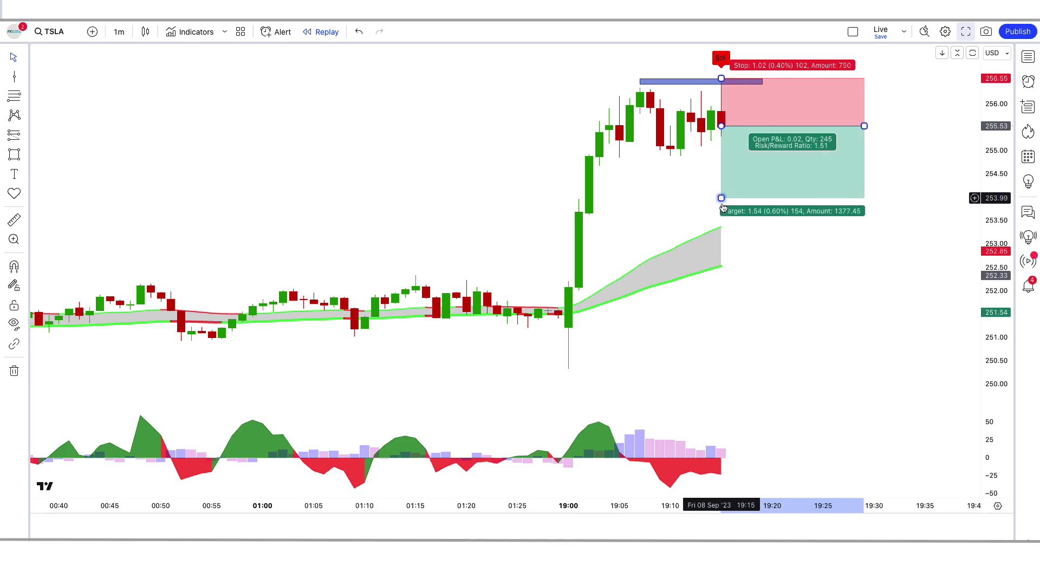
key(Escape)
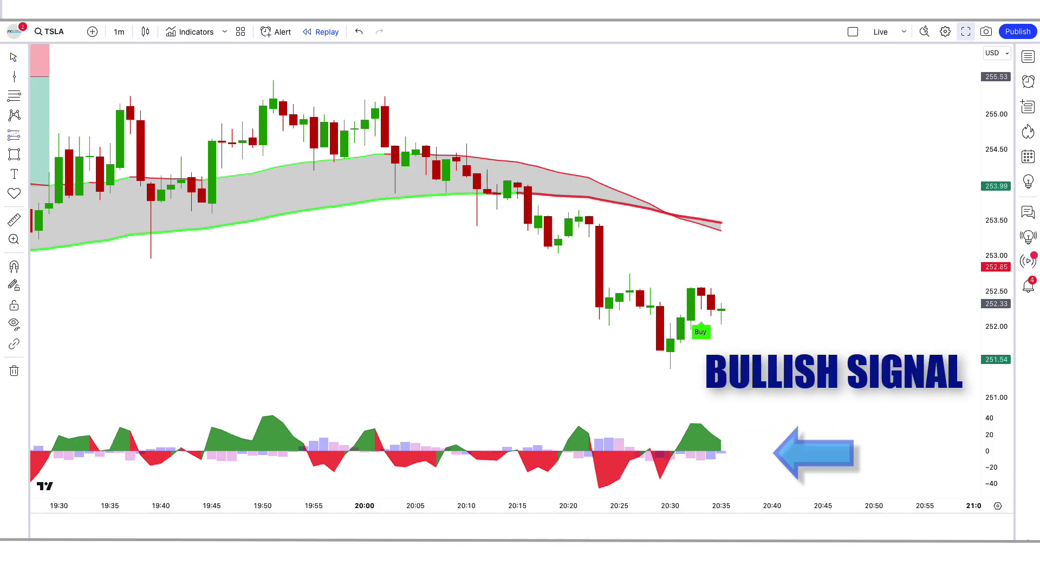
Step: Long the 20:35 Buy with stop at the marked low, raised target, box trimmed to exit
click(721, 312)
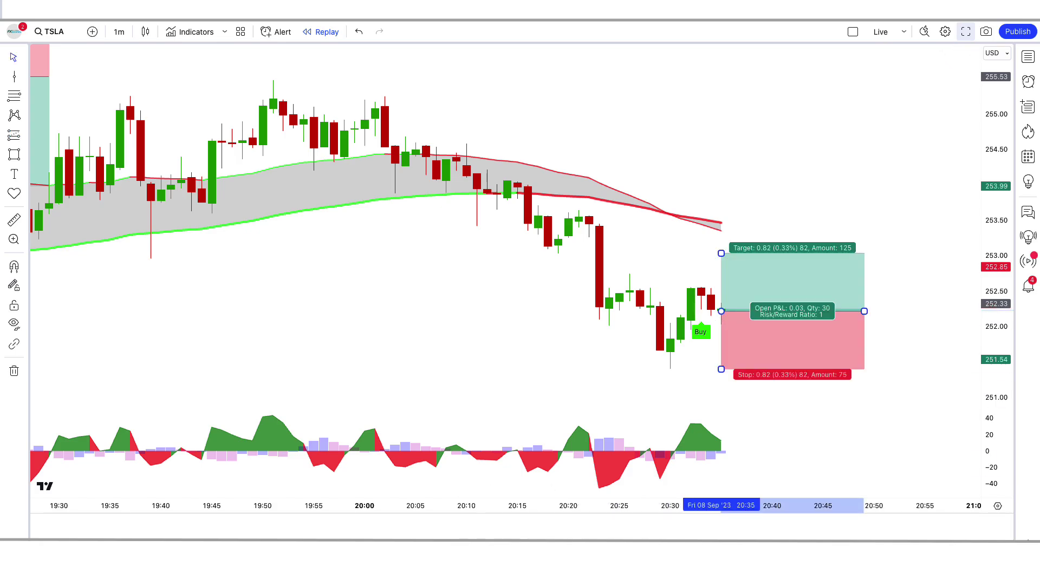
click(675, 372)
drag(670, 370, 740, 373)
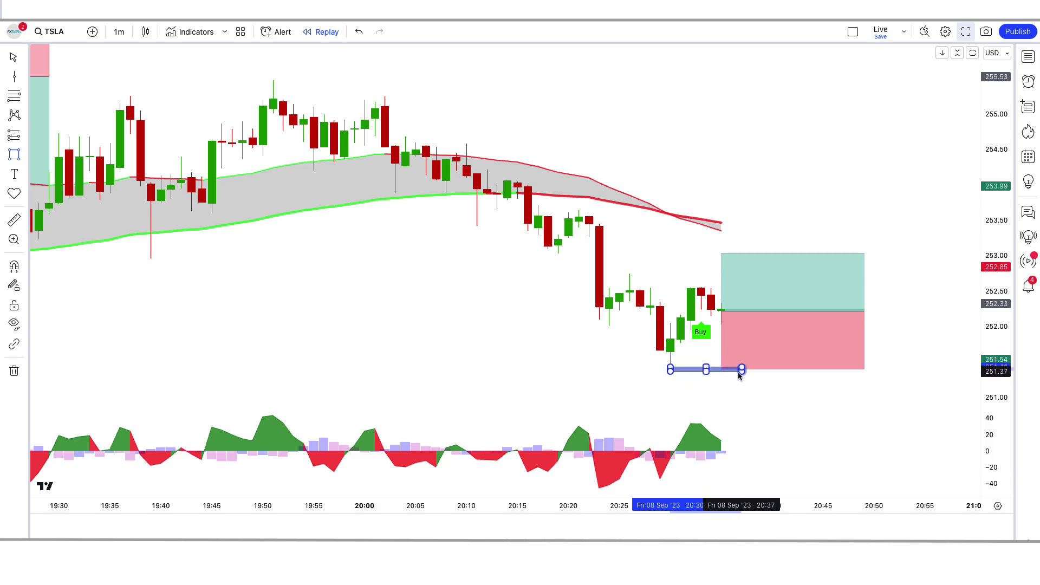
drag(722, 253, 728, 225)
key(Escape)
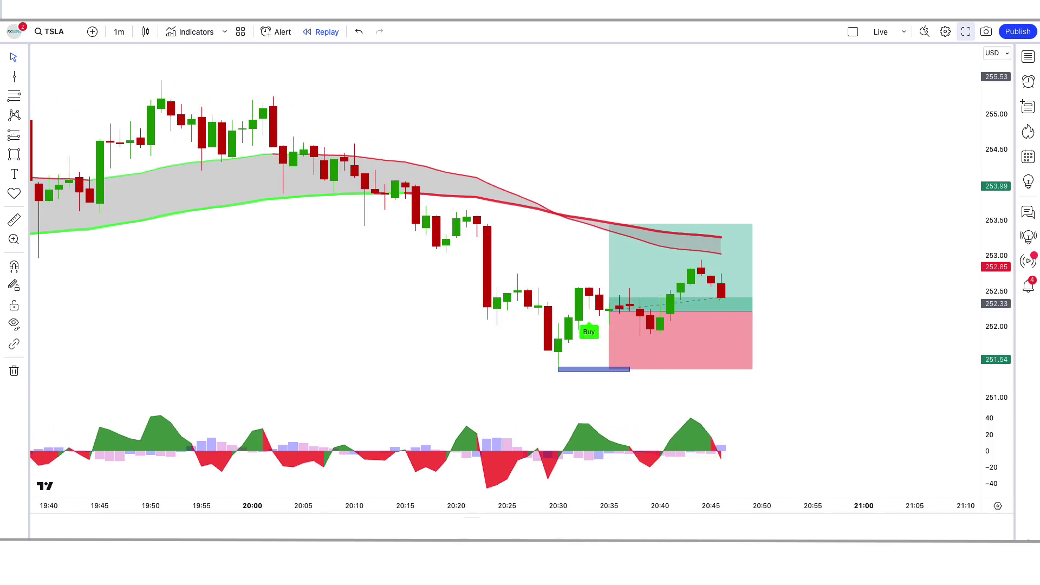
drag(722, 310, 874, 312)
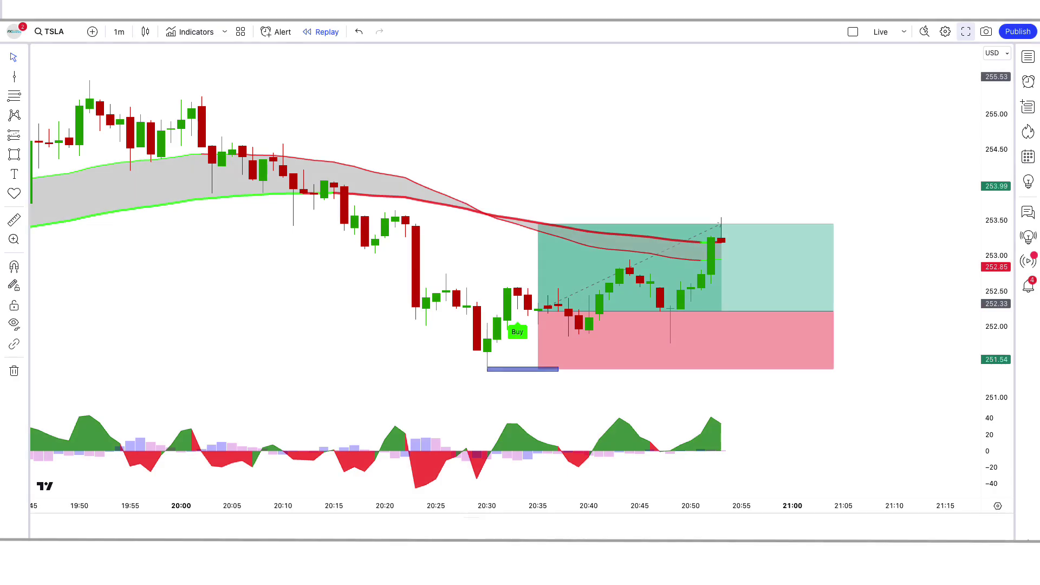
drag(813, 322, 727, 324)
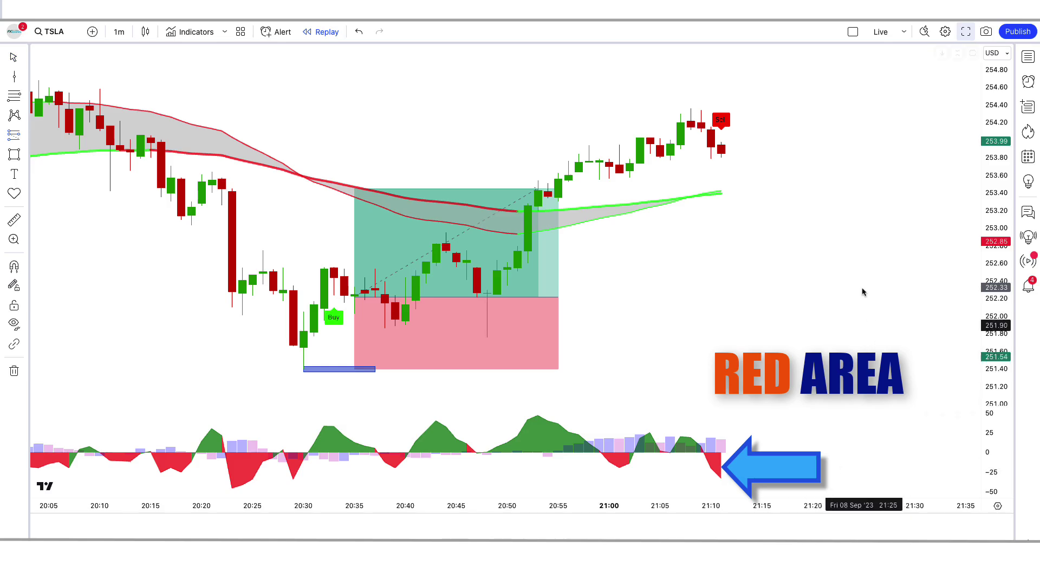
Step: Short the 21:10 Sell with stop at the marked high, lowered target, box width adjusted
click(721, 154)
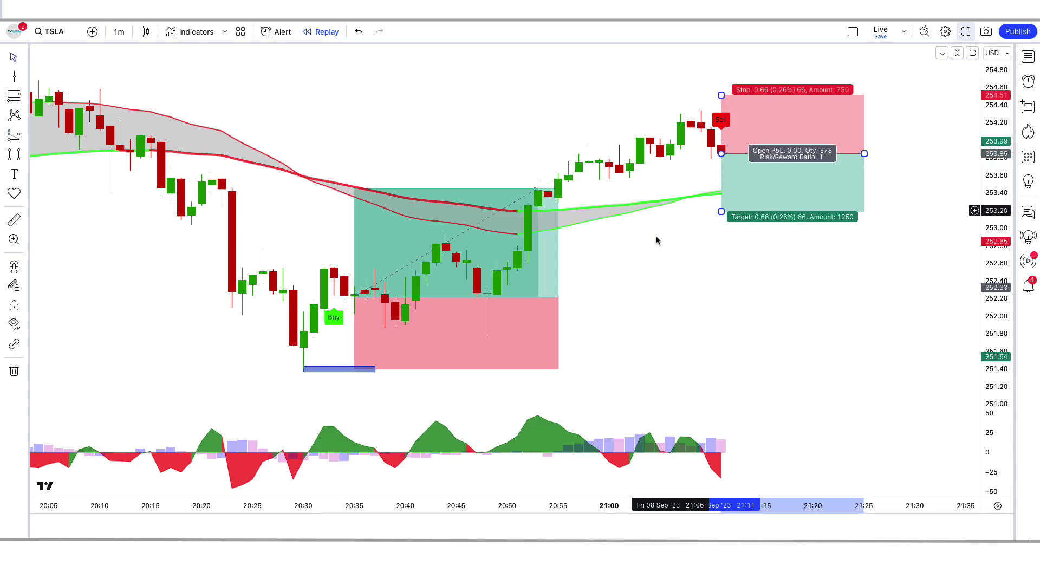
mouse_move(691, 106)
mouse_down()
mouse_move(772, 106)
mouse_move(722, 105)
mouse_up()
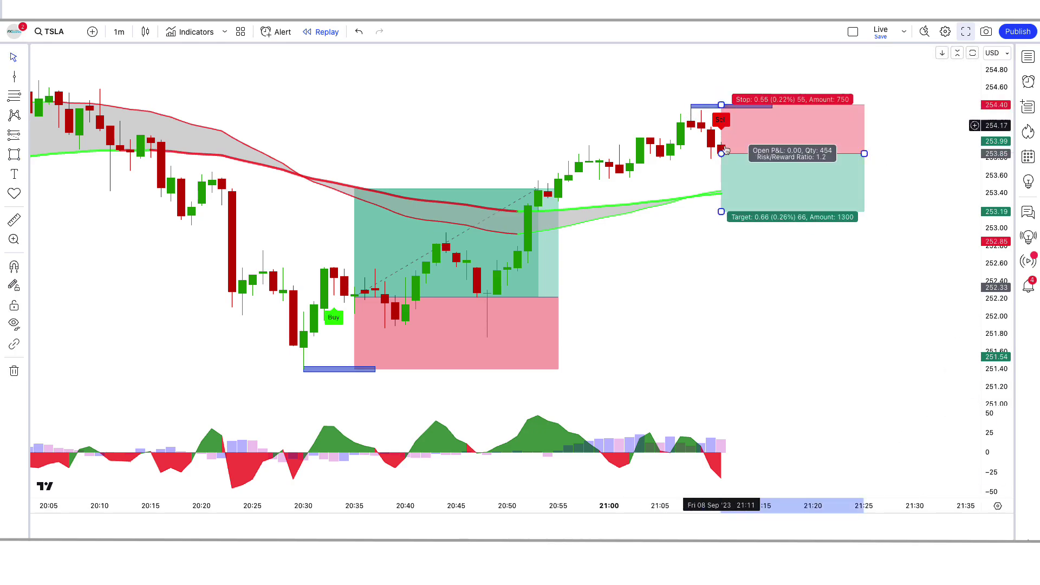
drag(721, 212, 722, 227)
click(705, 272)
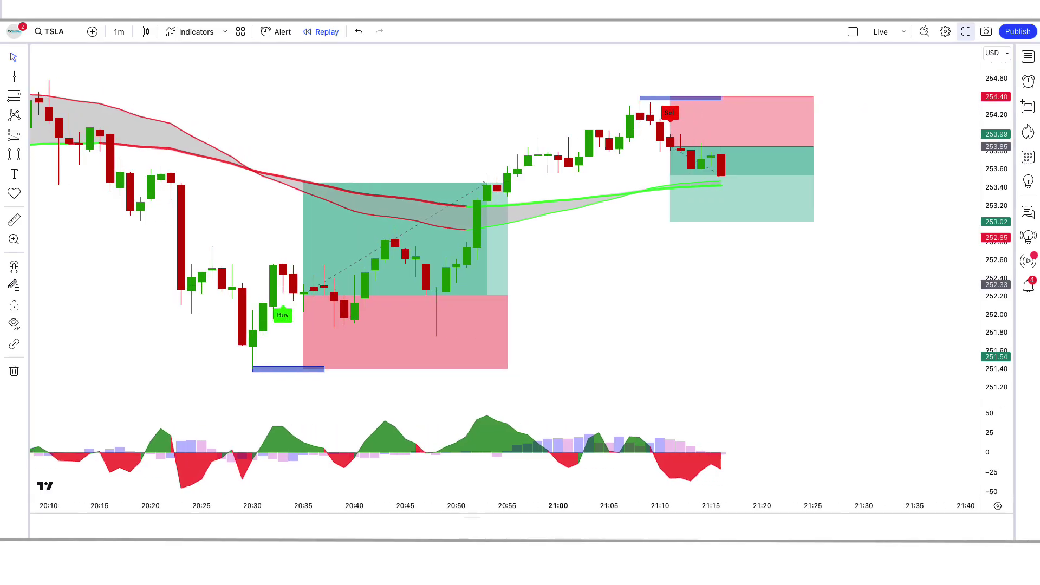
drag(729, 134, 855, 131)
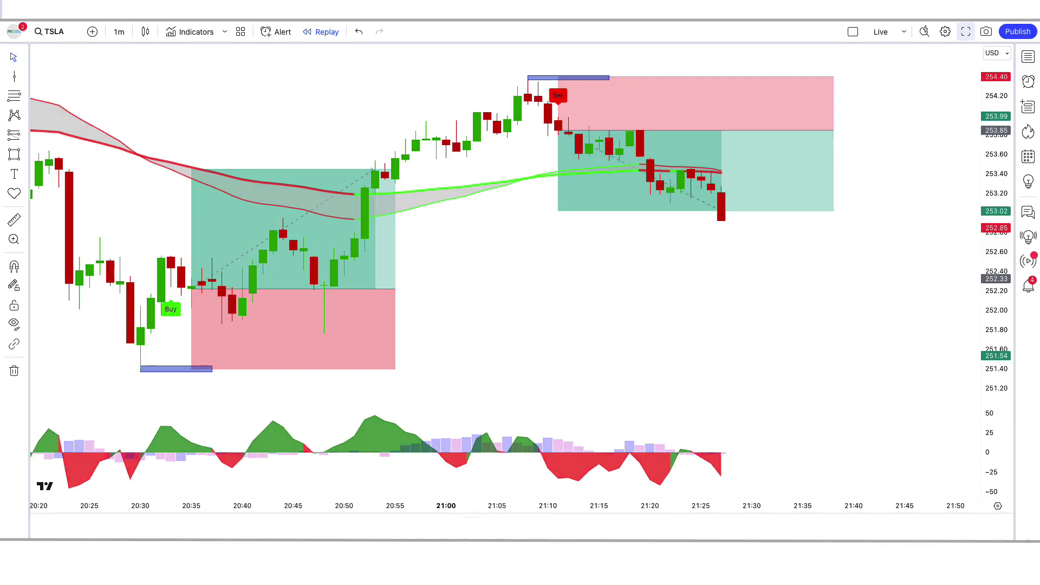
drag(812, 143, 722, 143)
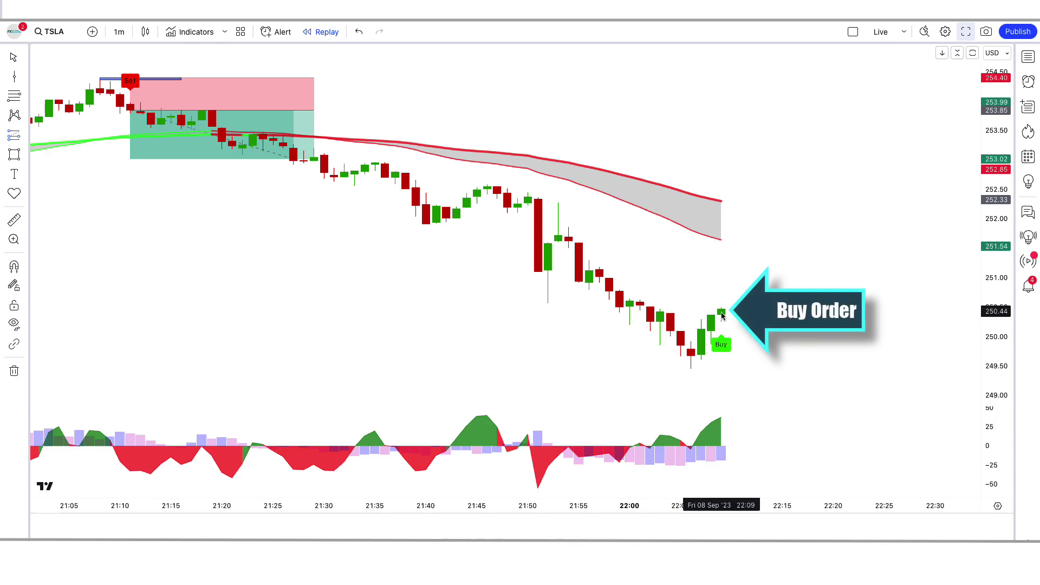
Step: Place a long position on the 22:09 Buy candle and mark the recent swing low below it
click(722, 311)
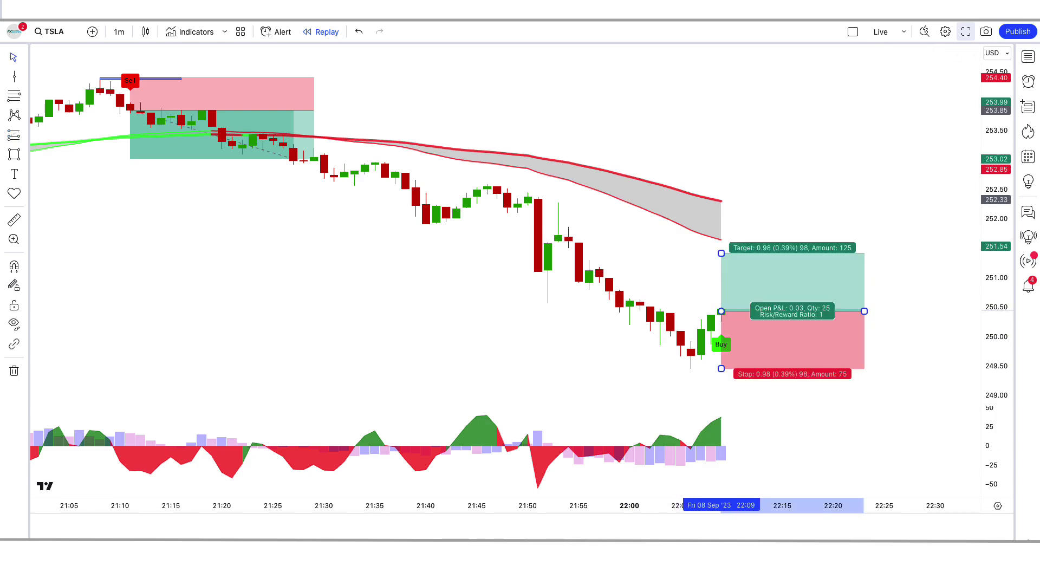
click(688, 381)
drag(689, 368, 782, 378)
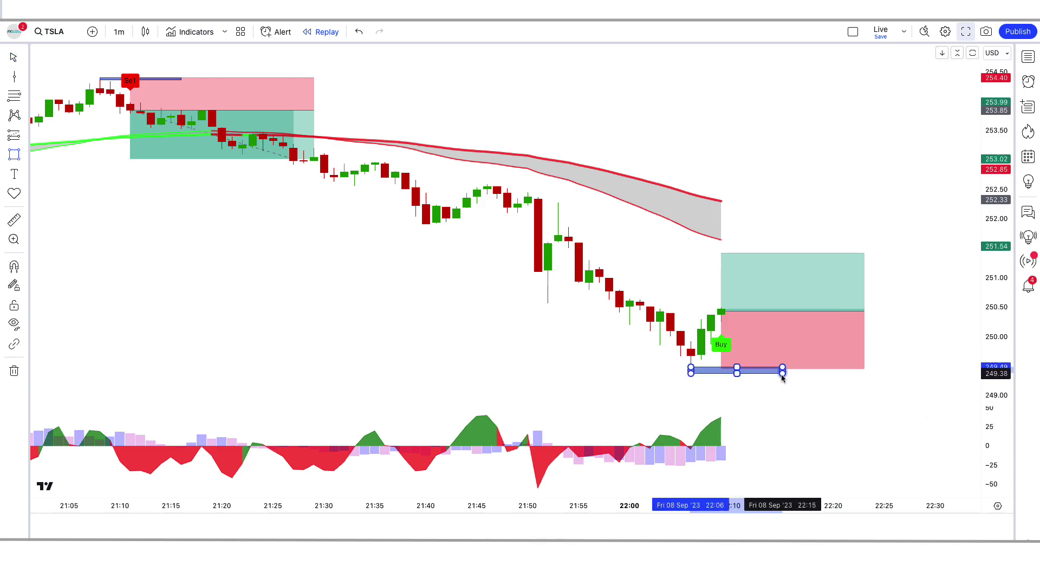
Step: Raise the long position's target higher and narrow the box to end at the exit candle
click(722, 253)
drag(722, 253, 724, 224)
click(901, 301)
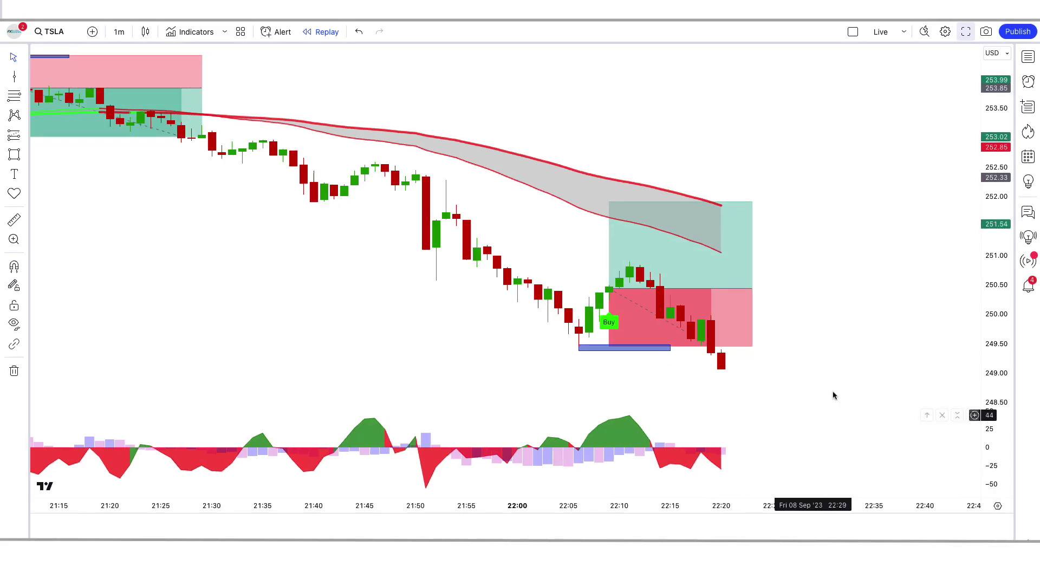
click(752, 287)
drag(751, 288, 721, 289)
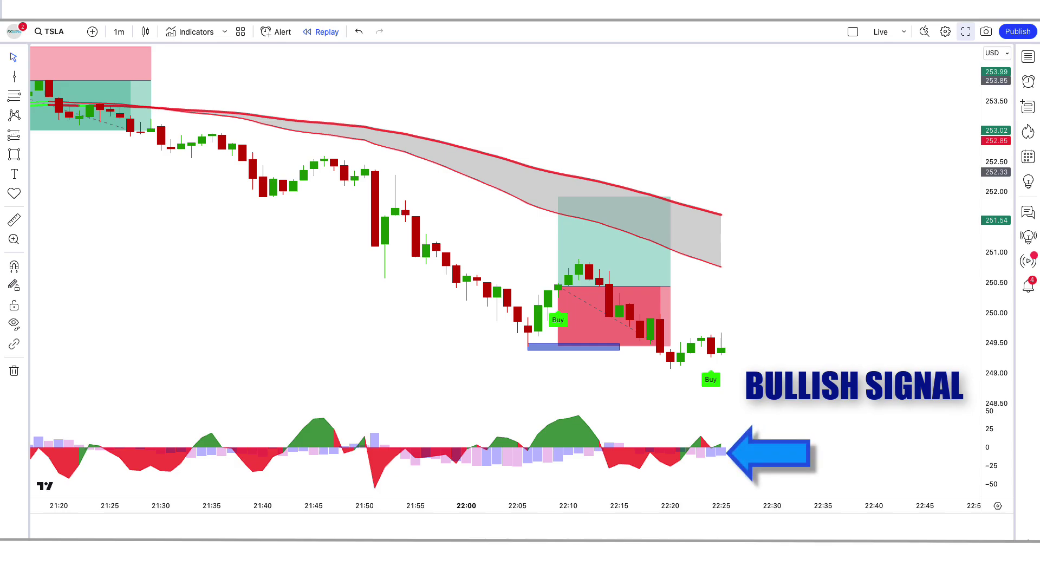
Step: Add a long position on the 22:25 Buy, stop at the marked swing low, target at 1.5 risk/reward
click(722, 350)
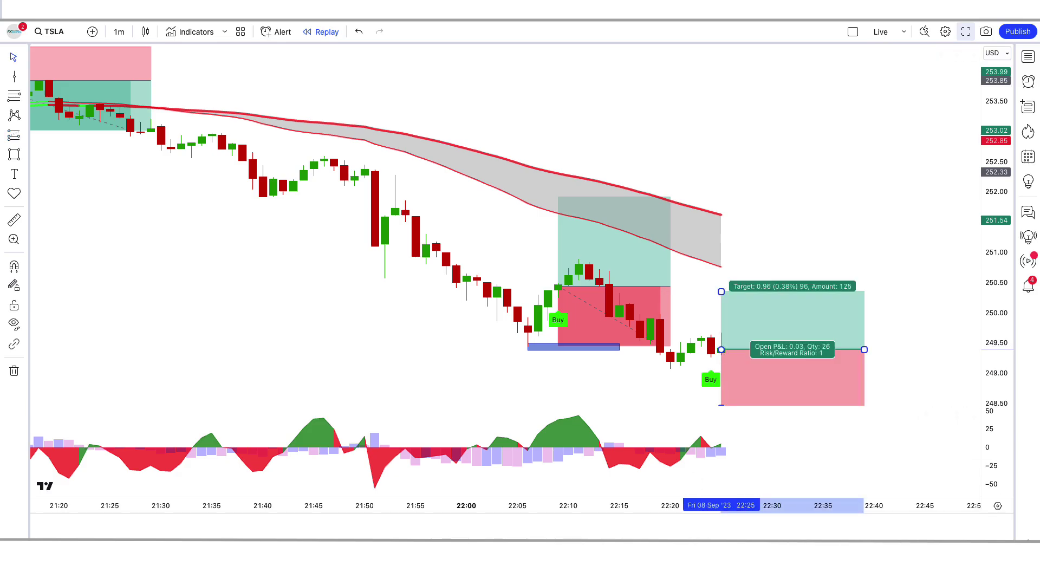
drag(670, 371, 742, 371)
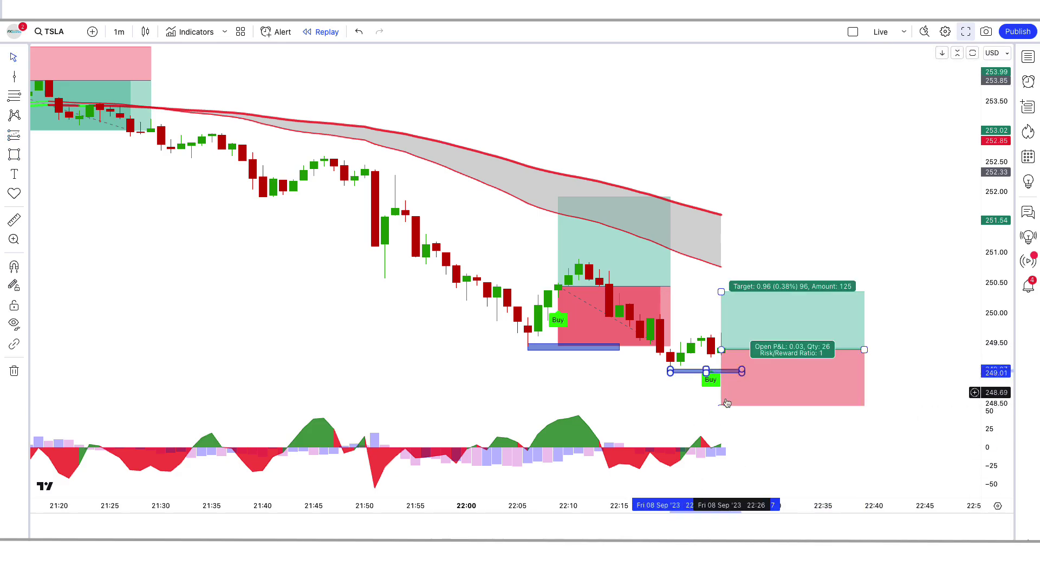
drag(716, 405, 721, 345)
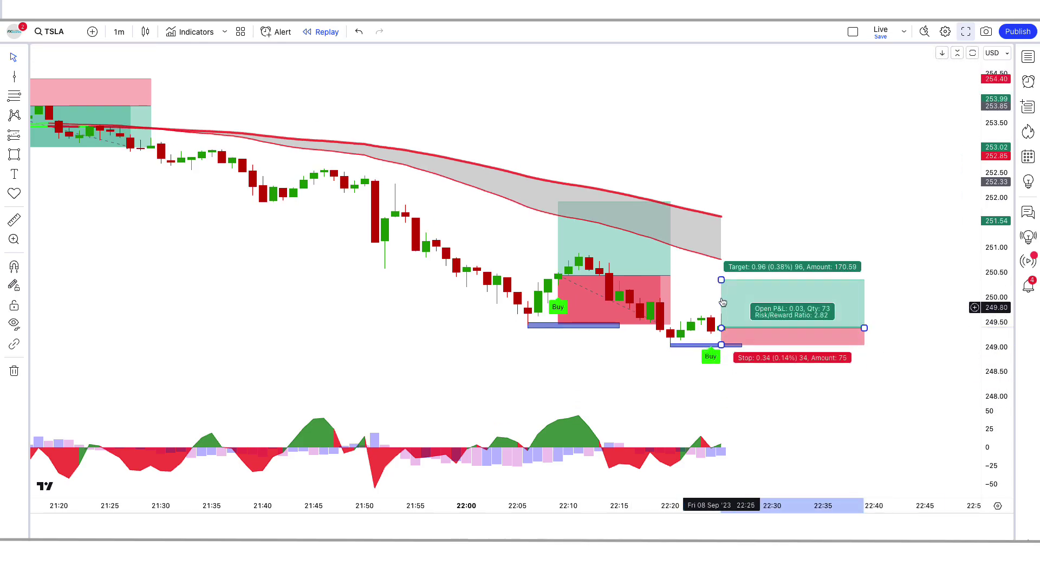
drag(721, 280, 721, 303)
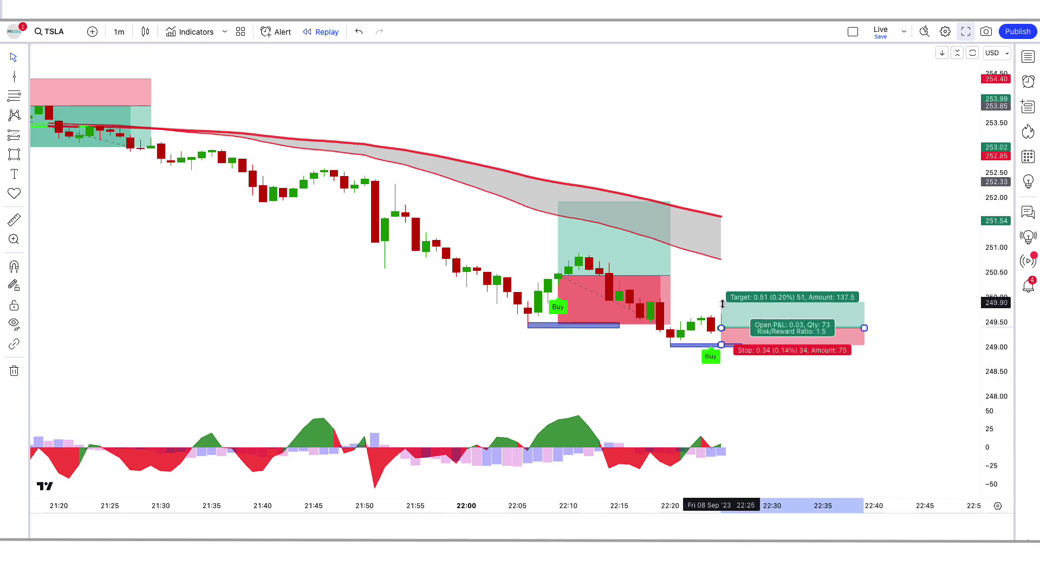
click(992, 399)
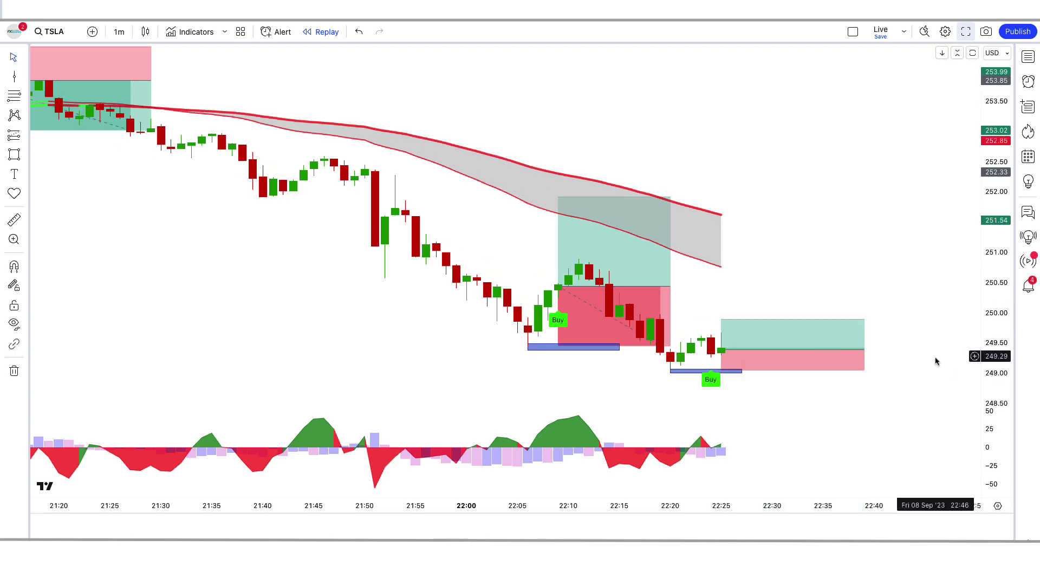